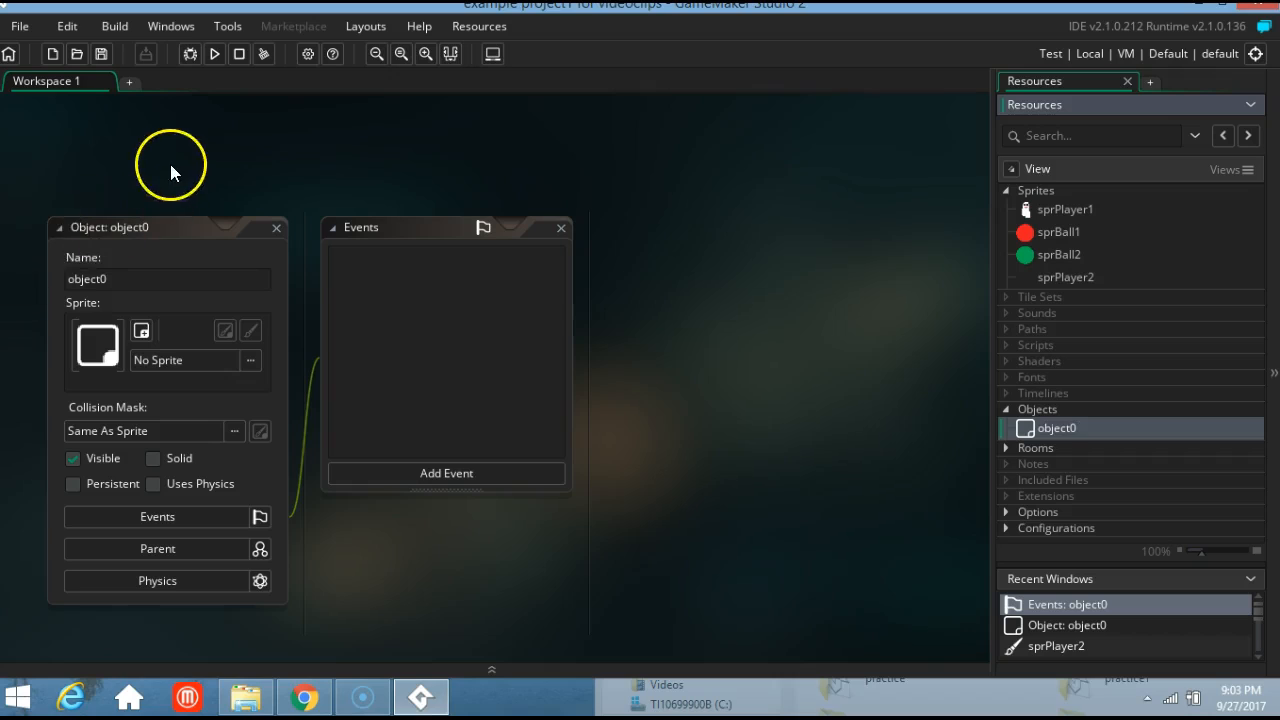
Rename object0 as objPlayer1, assign it the sprPlayer1 sprite and close its editor.
{"action": "left_click", "coordinate": [142, 278]}
{"action": "left_click_drag", "start_coordinate": [142, 278], "coordinate": [88, 281]}
{"action": "key", "text": "BackSpace"}
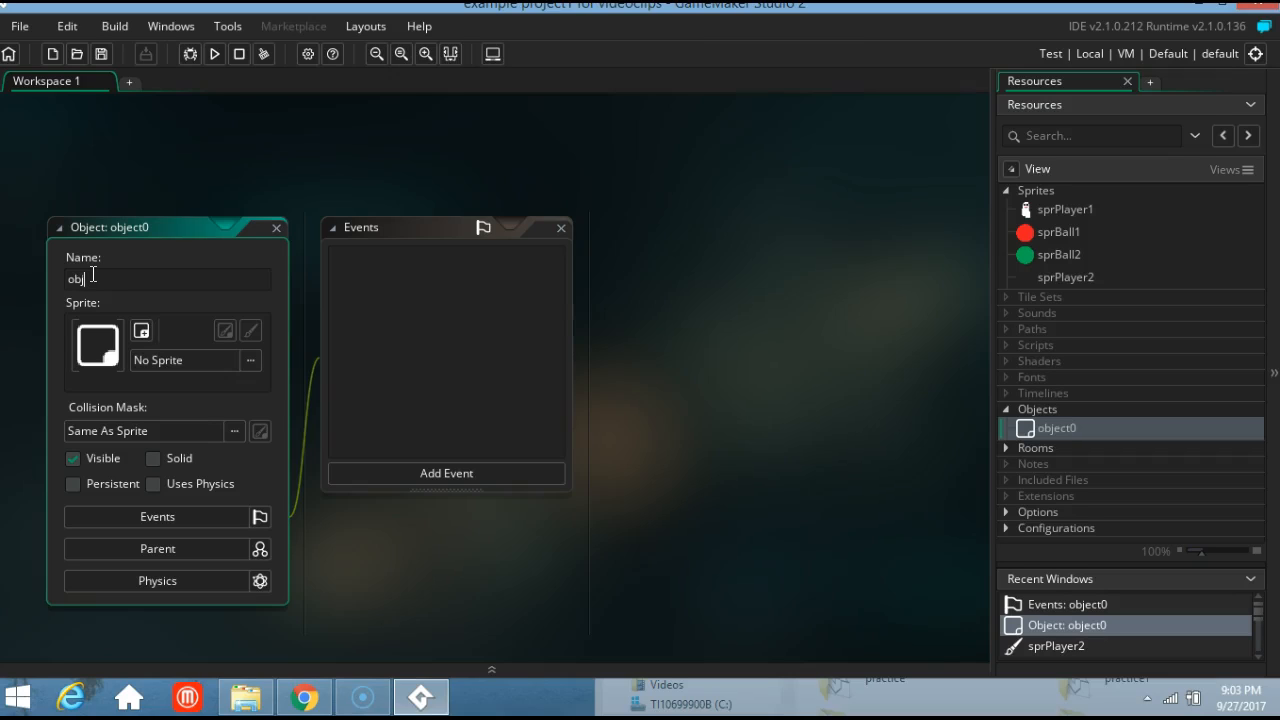
{"action": "type", "text": "Player1"}
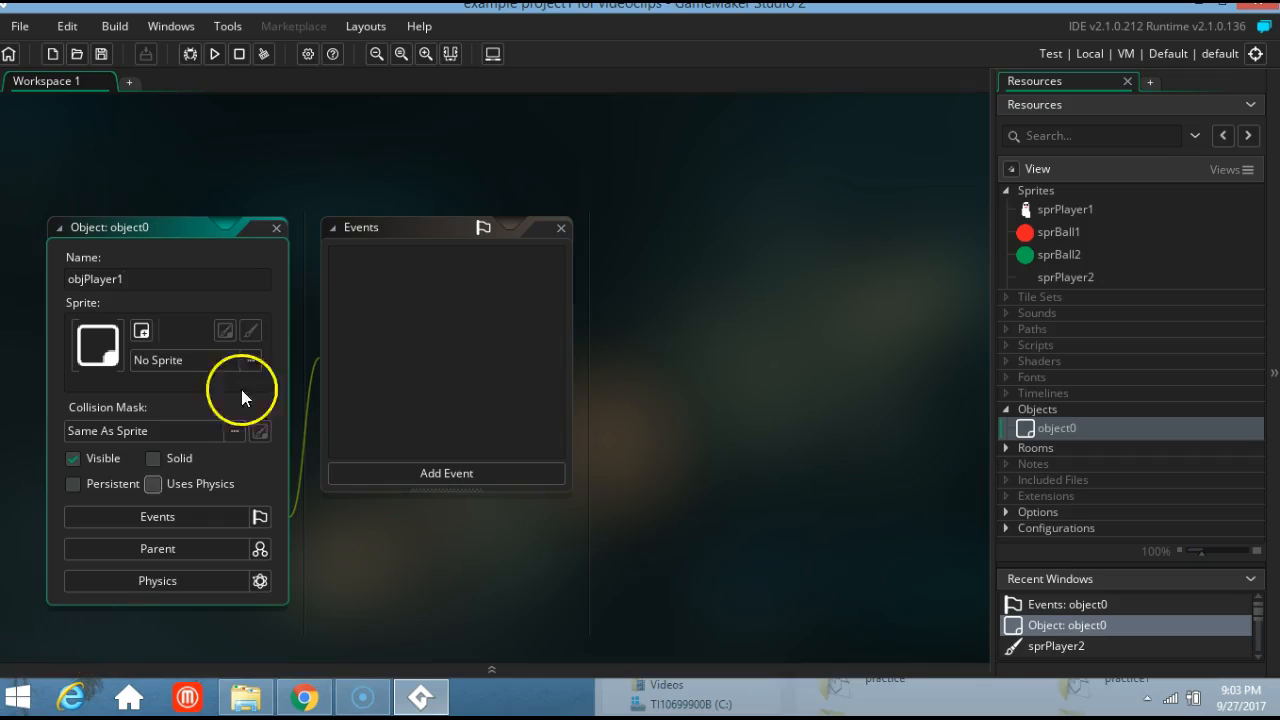
{"action": "left_click", "coordinate": [251, 360]}
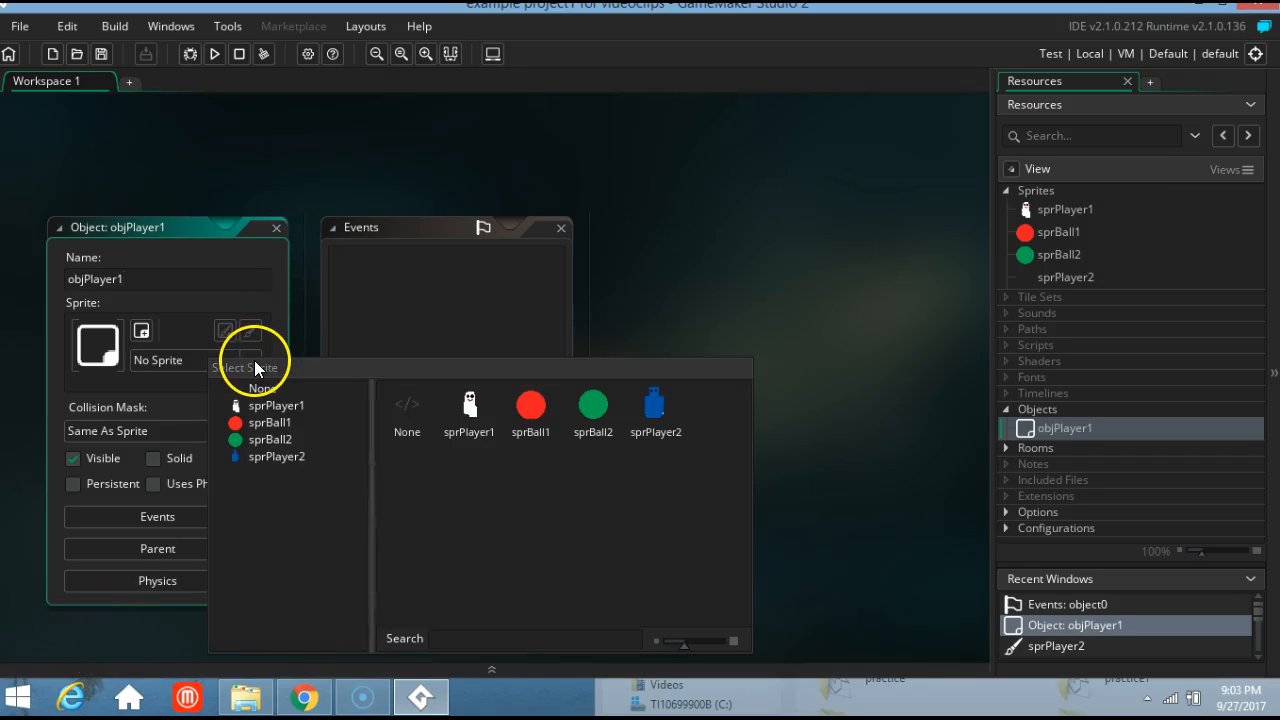
{"action": "left_click", "coordinate": [475, 412]}
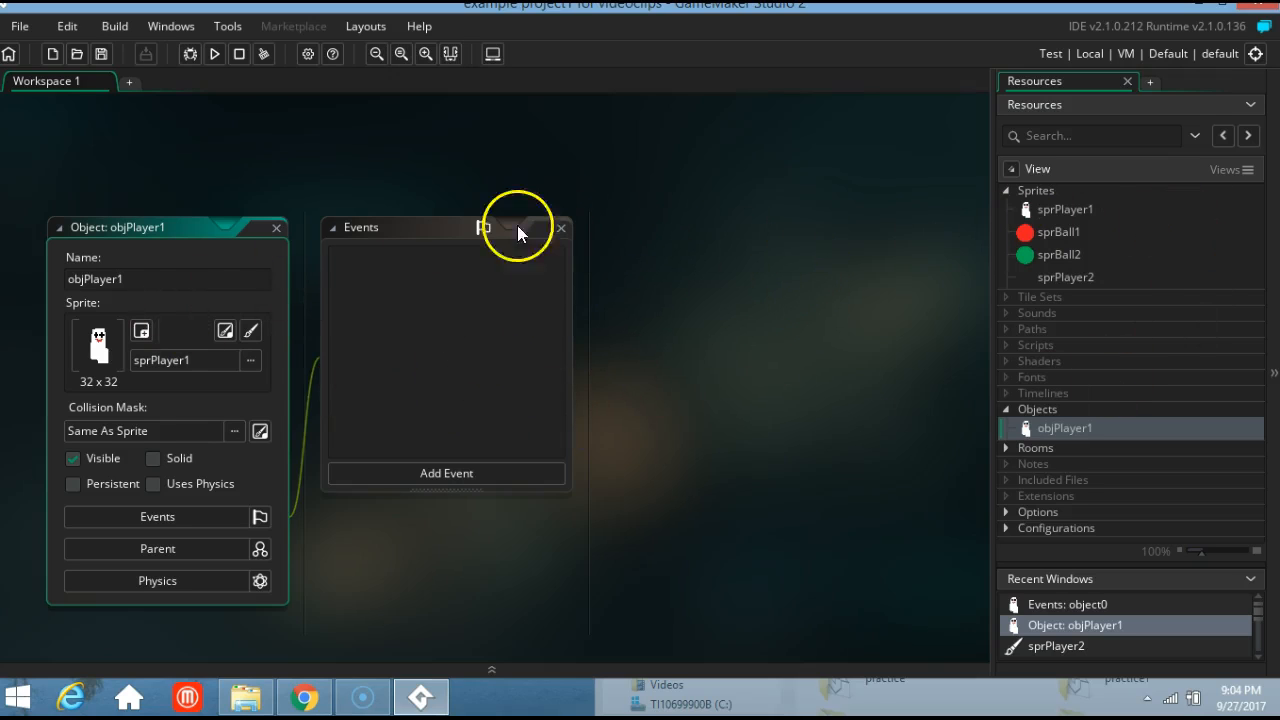
{"action": "left_click", "coordinate": [276, 228]}
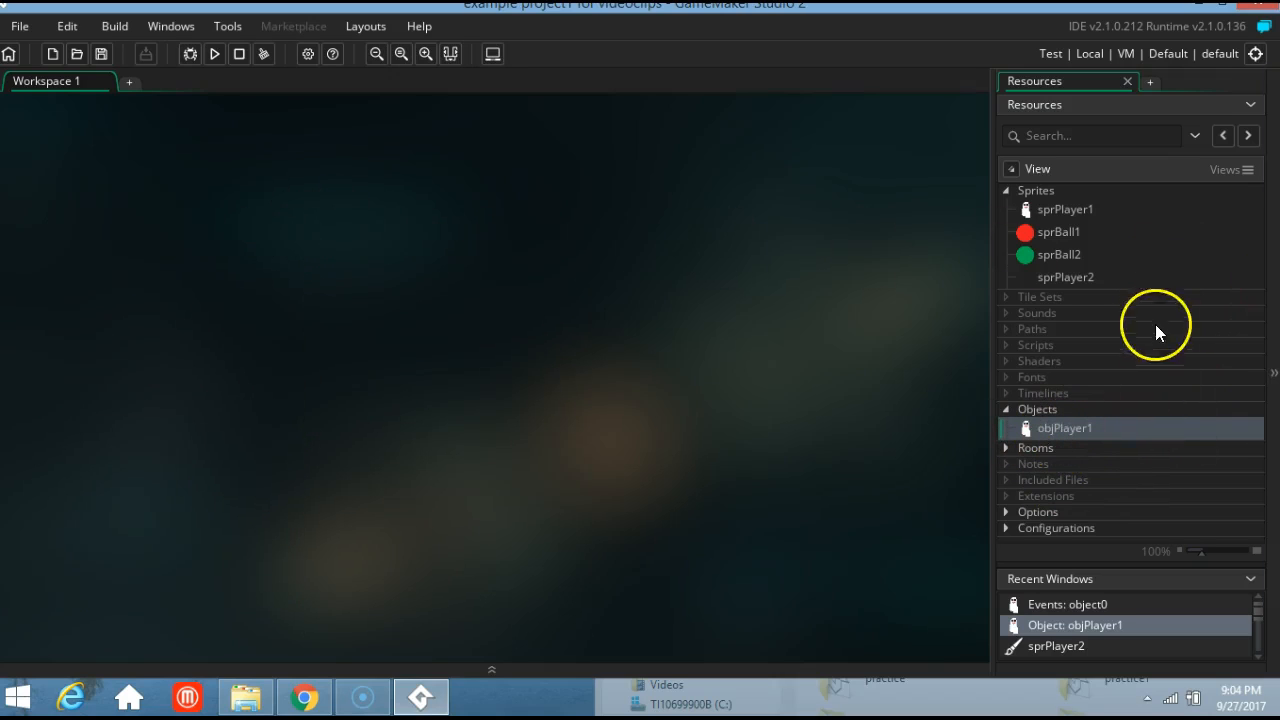
Create a second object named objPlayer2 with the sprPlayer2 sprite and close its editor.
{"action": "right_click", "coordinate": [1073, 426]}
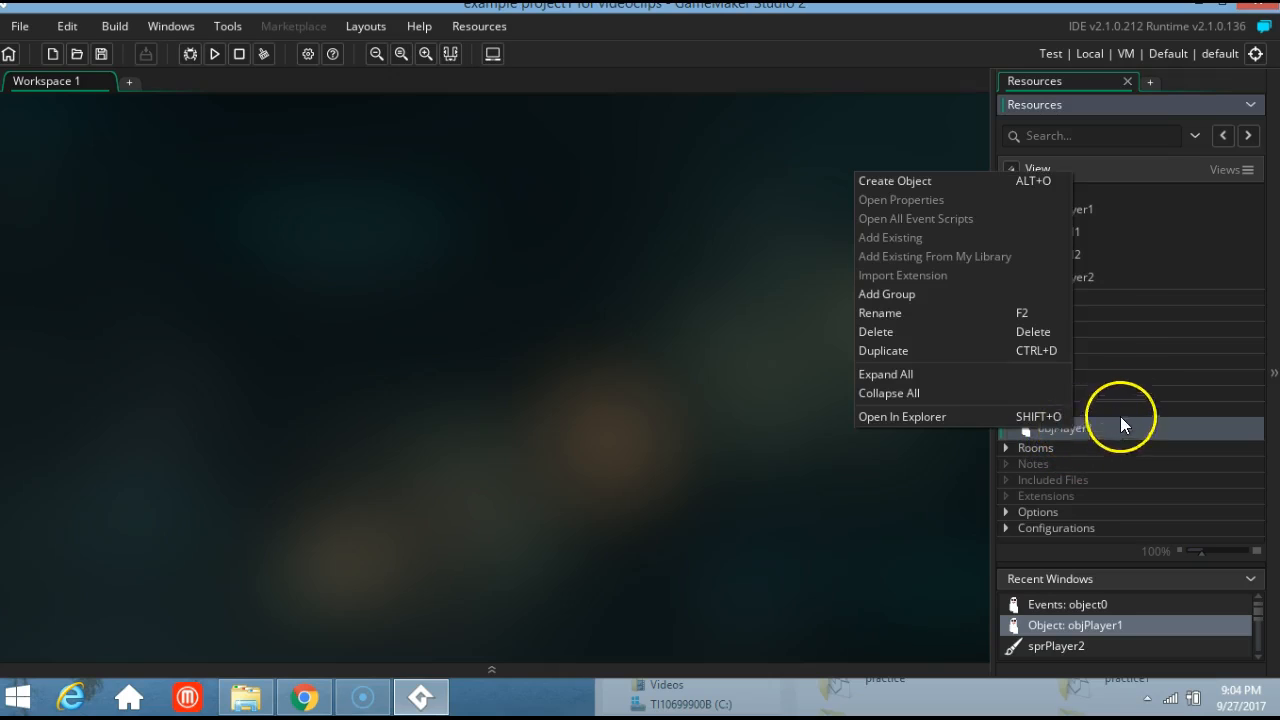
{"action": "left_click", "coordinate": [918, 180]}
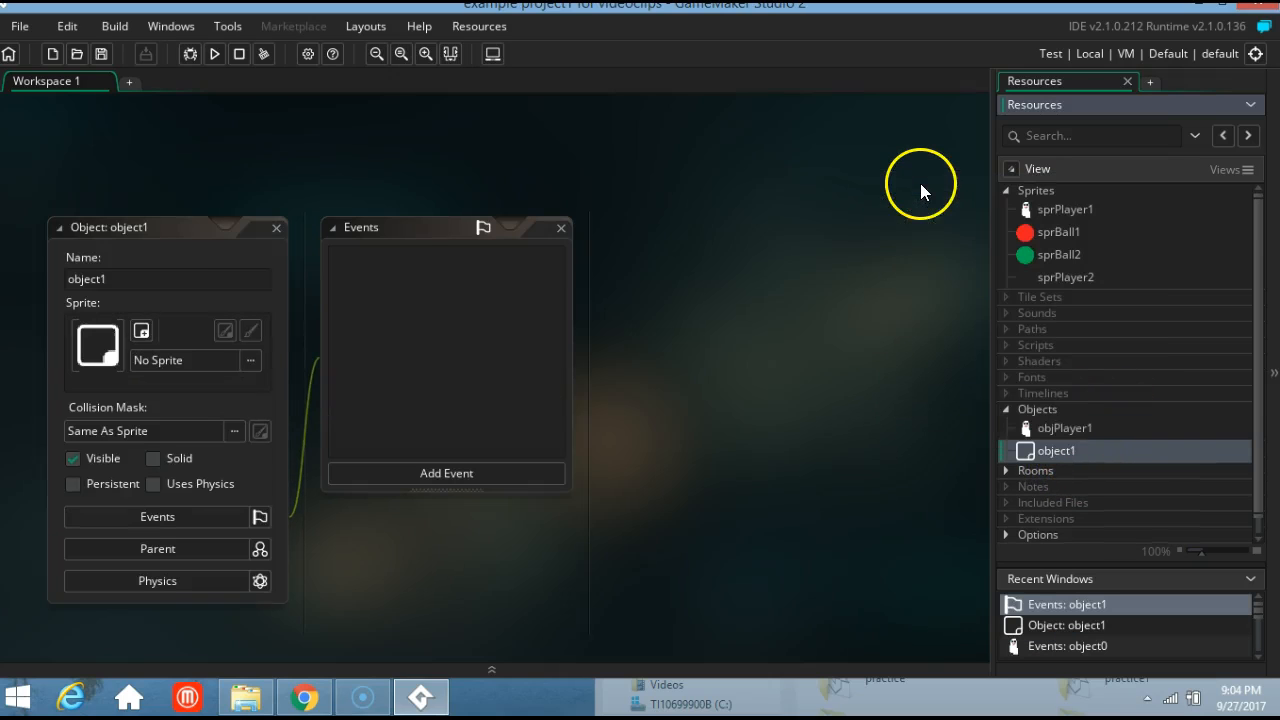
{"action": "left_click_drag", "start_coordinate": [143, 285], "coordinate": [87, 280]}
{"action": "type", "text": "Player2"}
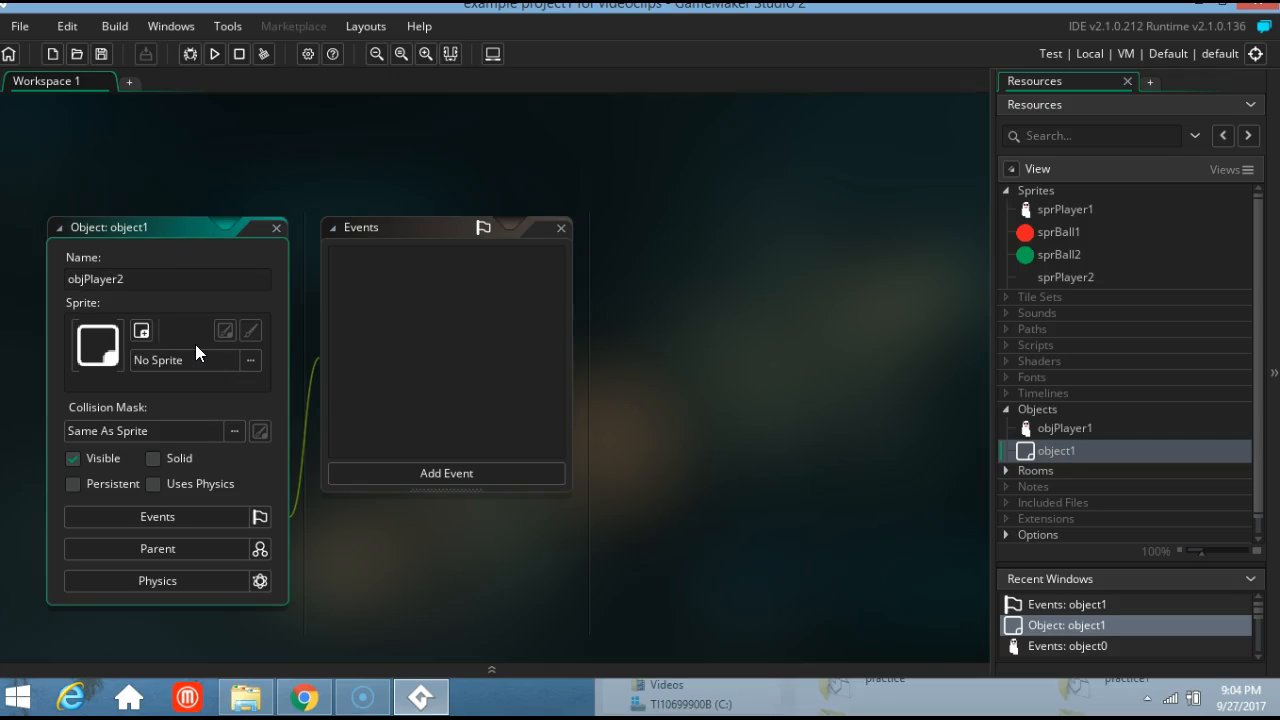
{"action": "left_click", "coordinate": [251, 359]}
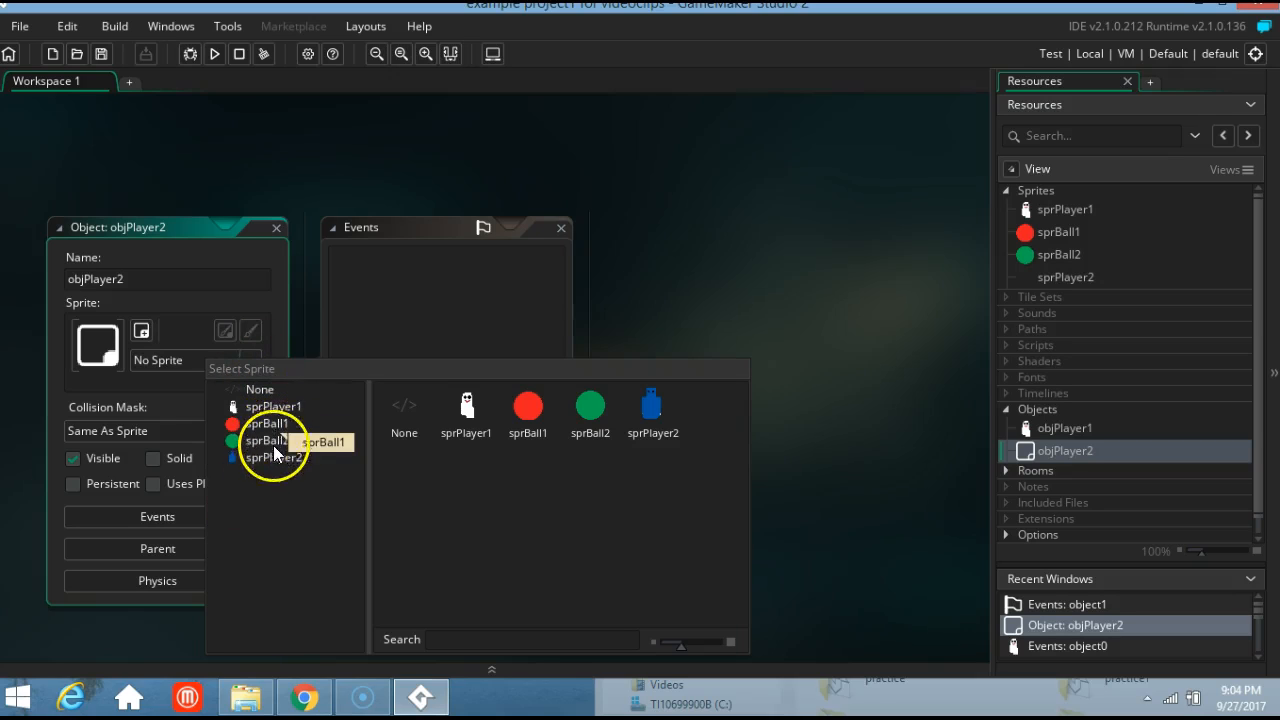
{"action": "left_click", "coordinate": [277, 457]}
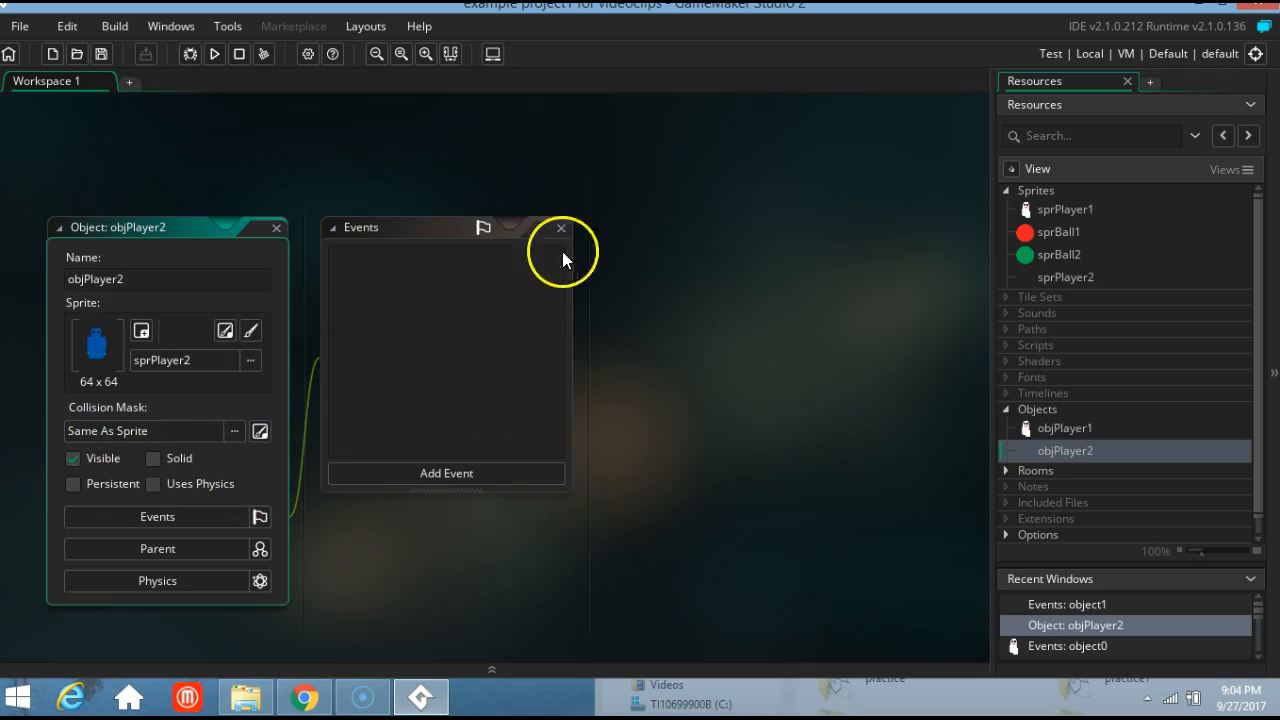
{"action": "left_click", "coordinate": [277, 227]}
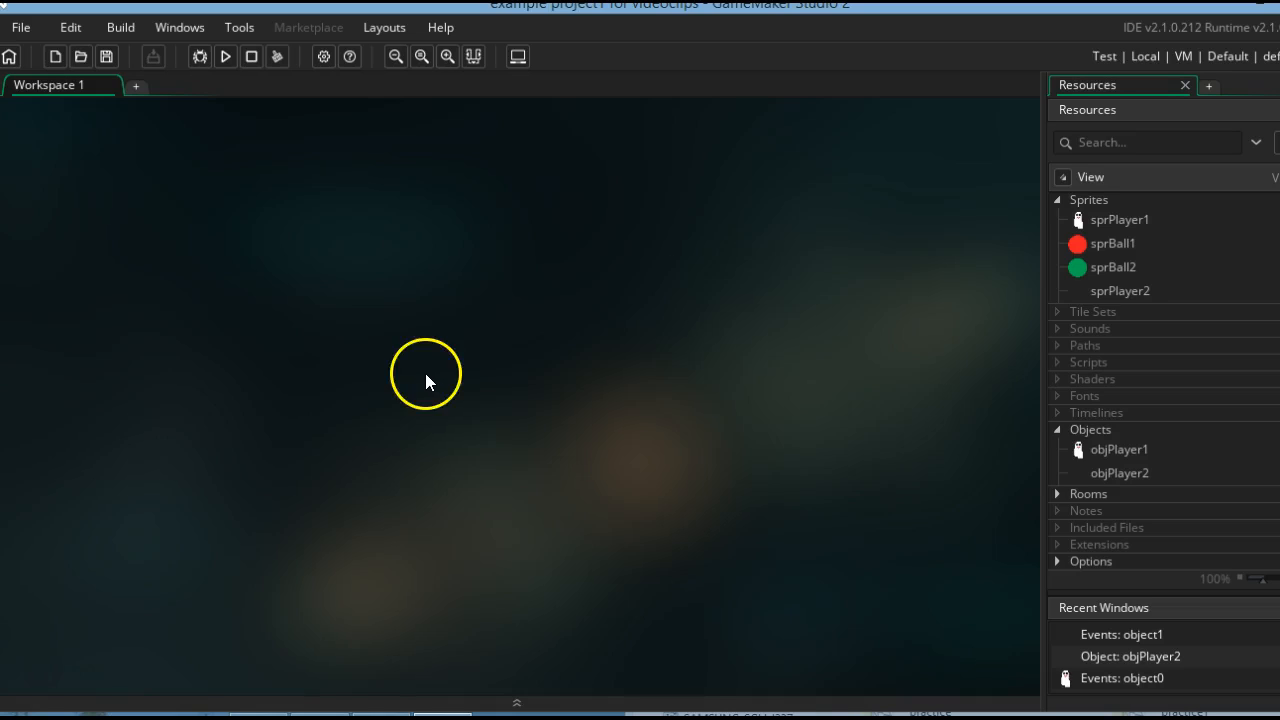
Create a new sprite in the project's Sprites resources.
{"action": "left_click", "coordinate": [1096, 204]}
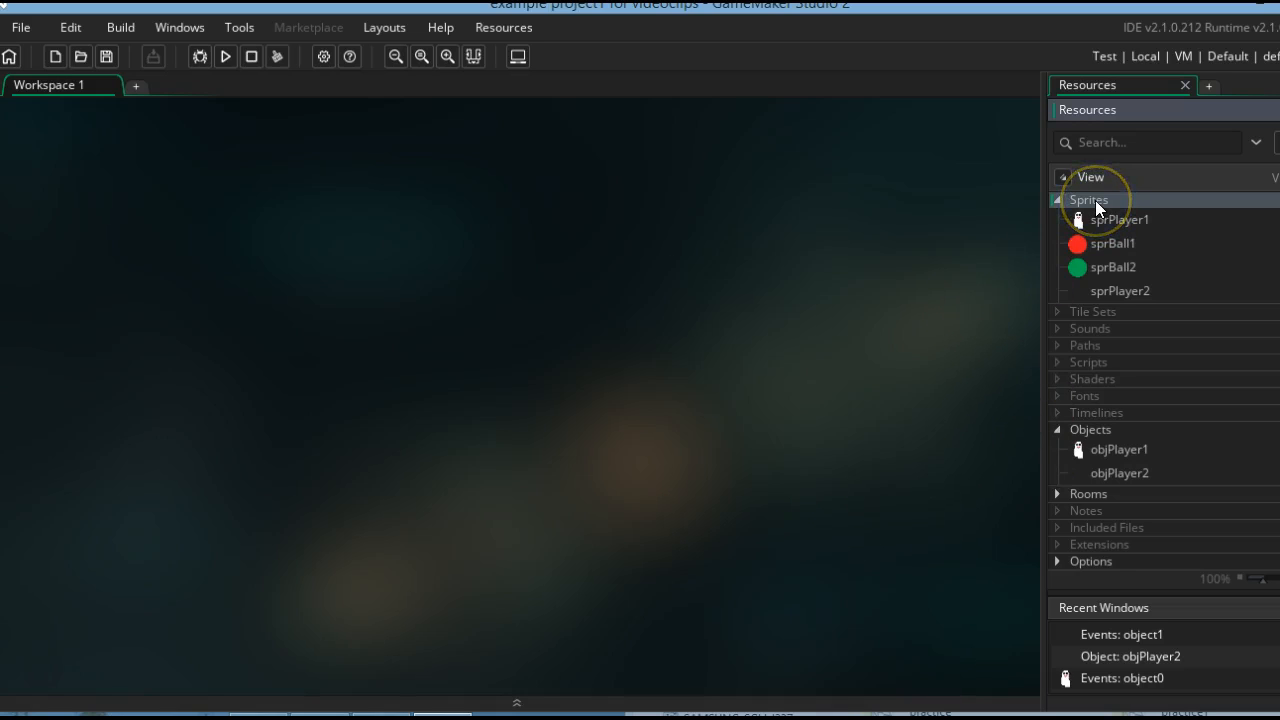
{"action": "right_click", "coordinate": [1094, 200]}
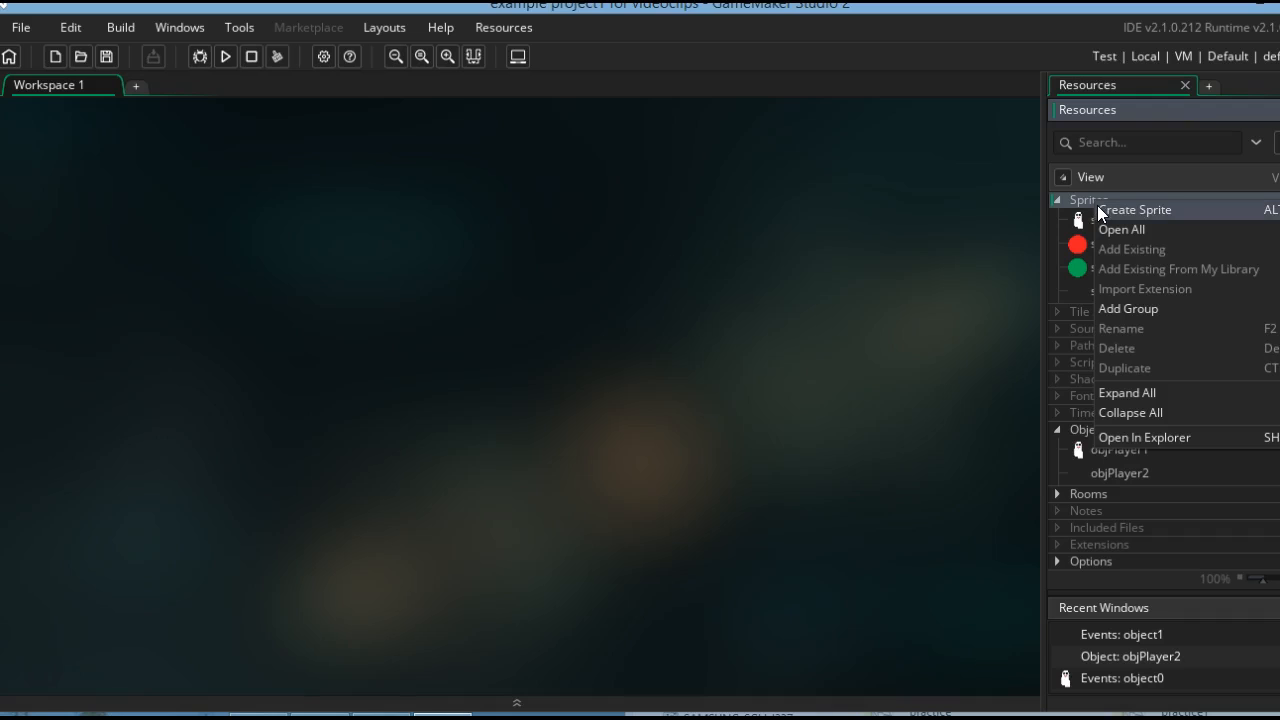
{"action": "left_click", "coordinate": [1110, 209]}
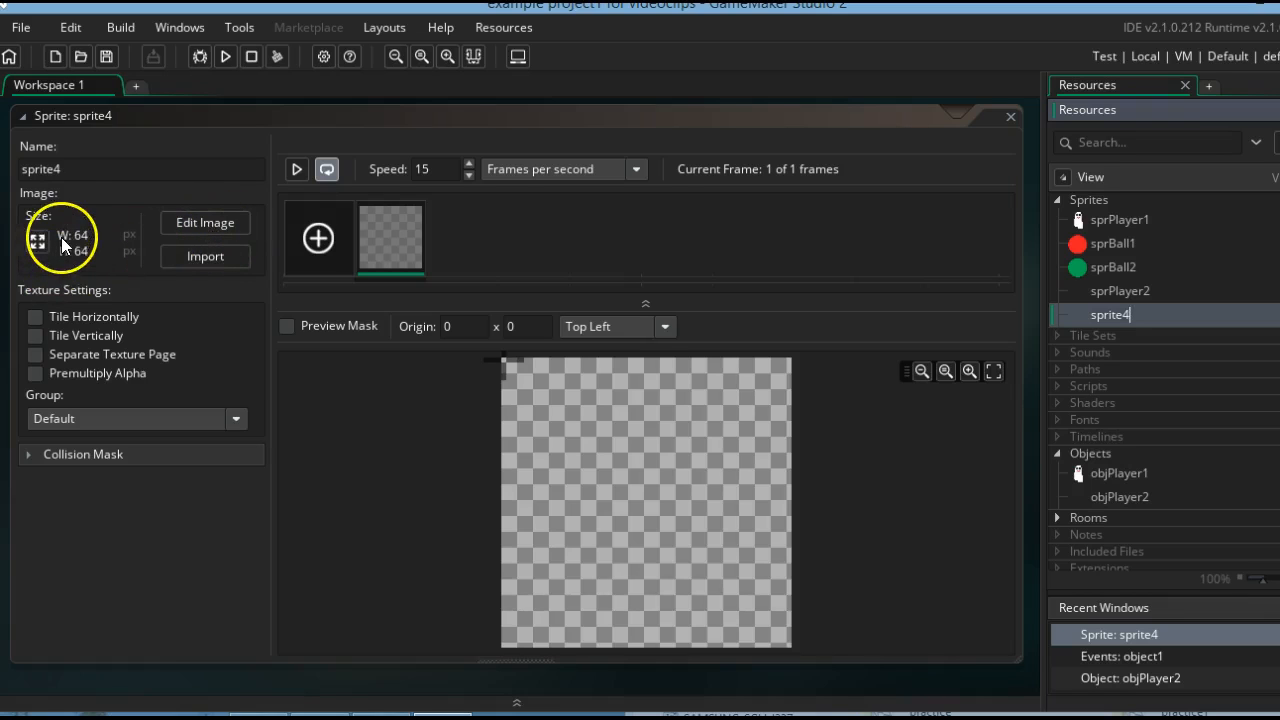
Start importing an image for the new sprite and browse to HSD Lesson Plans > Game and App Development > GameMaker > Projects_Levels_02_to_05 (2) on drive E.
{"action": "left_click", "coordinate": [206, 256]}
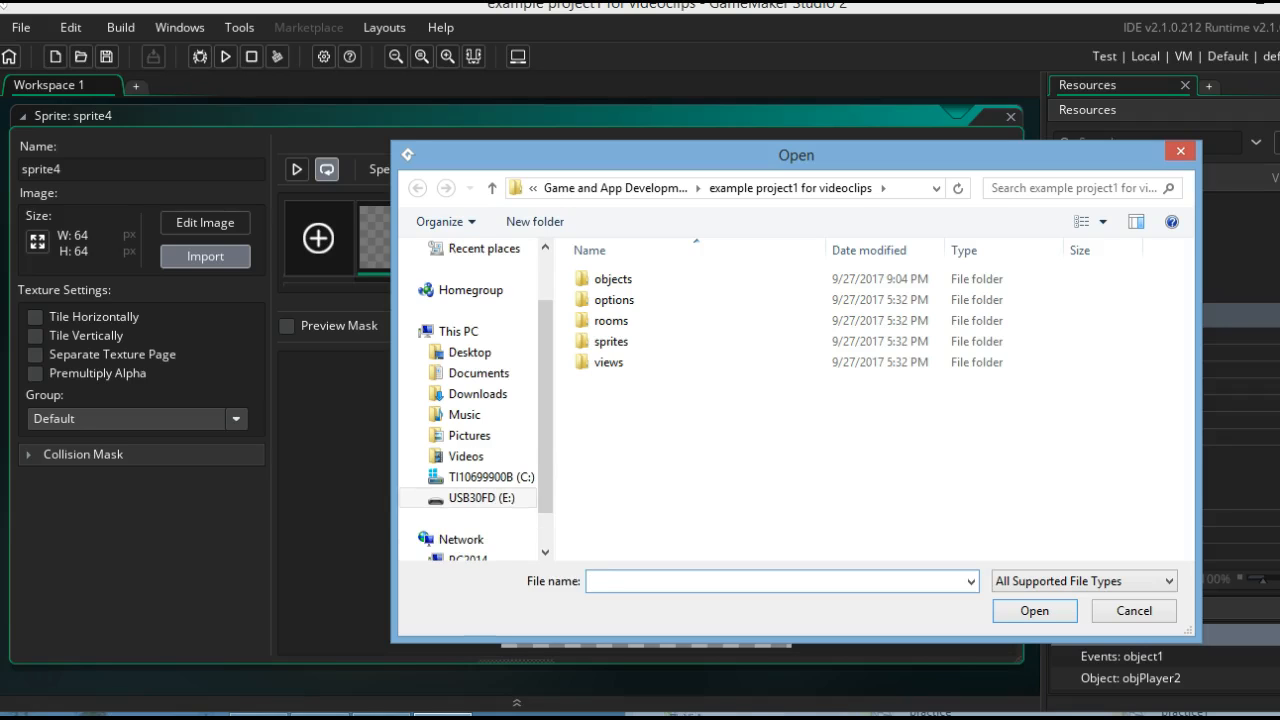
{"action": "double_click", "coordinate": [630, 343]}
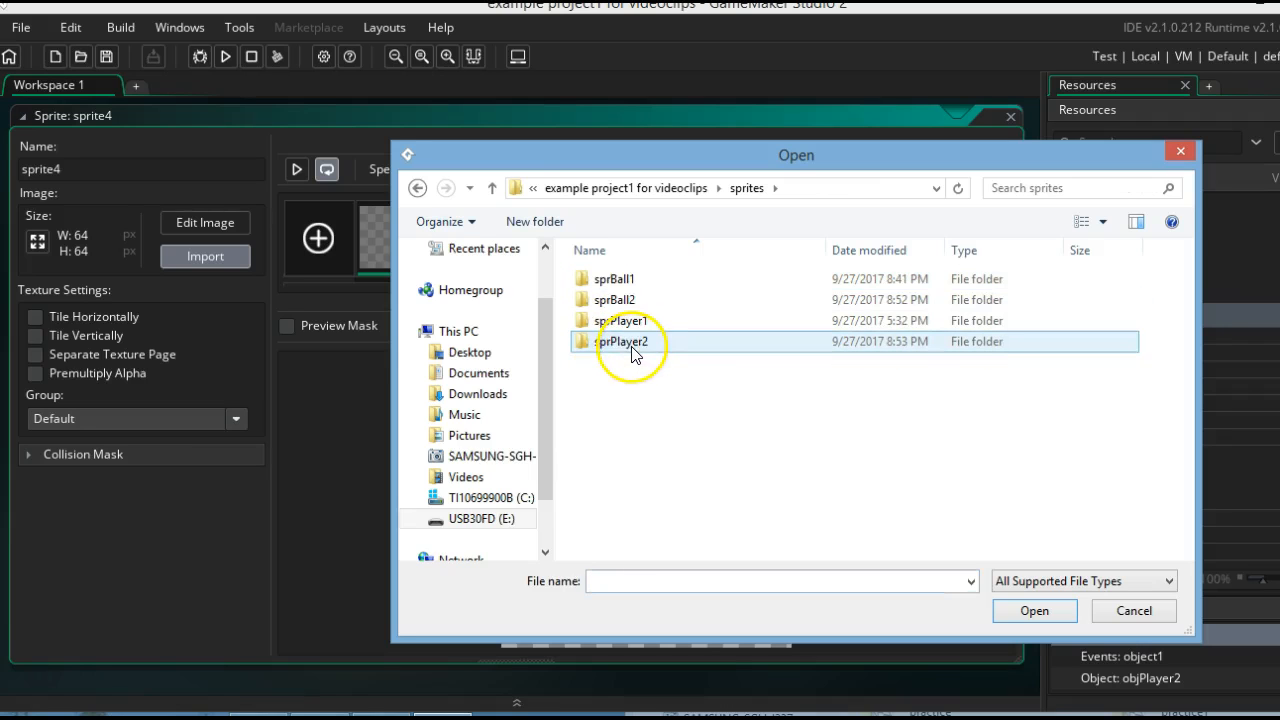
{"action": "left_click", "coordinate": [416, 189]}
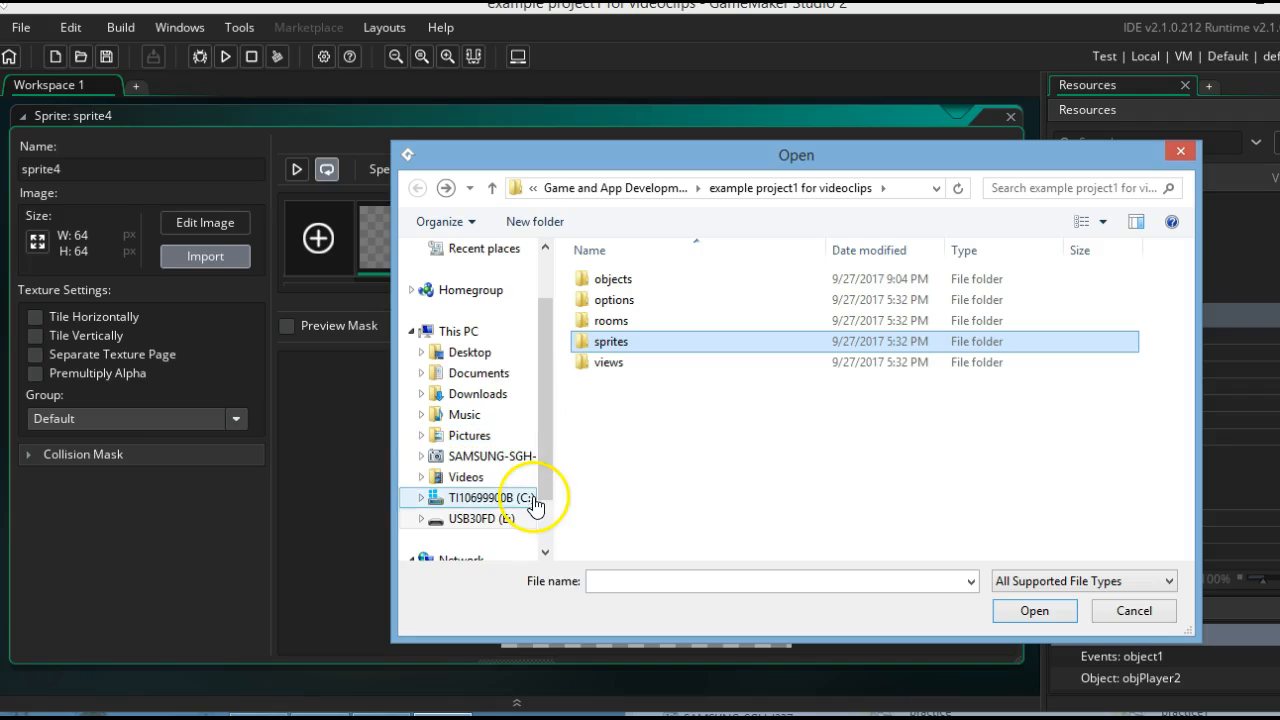
{"action": "left_click", "coordinate": [481, 518]}
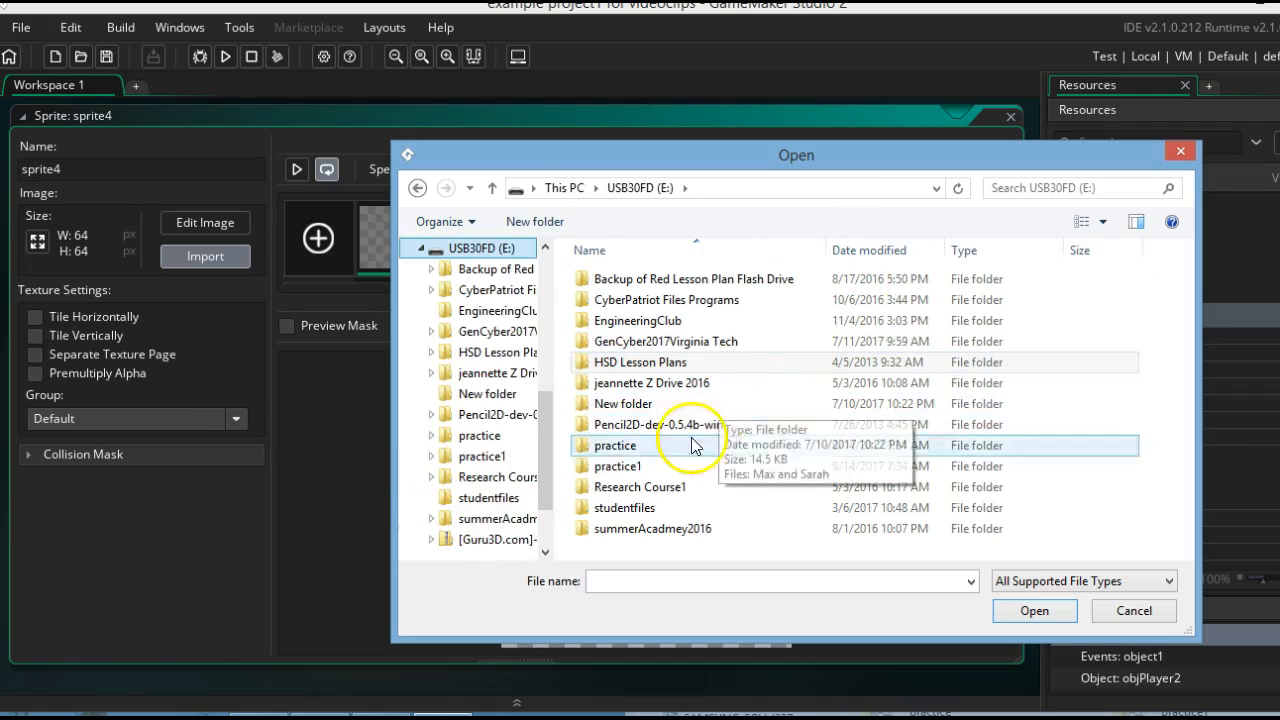
{"action": "double_click", "coordinate": [660, 362]}
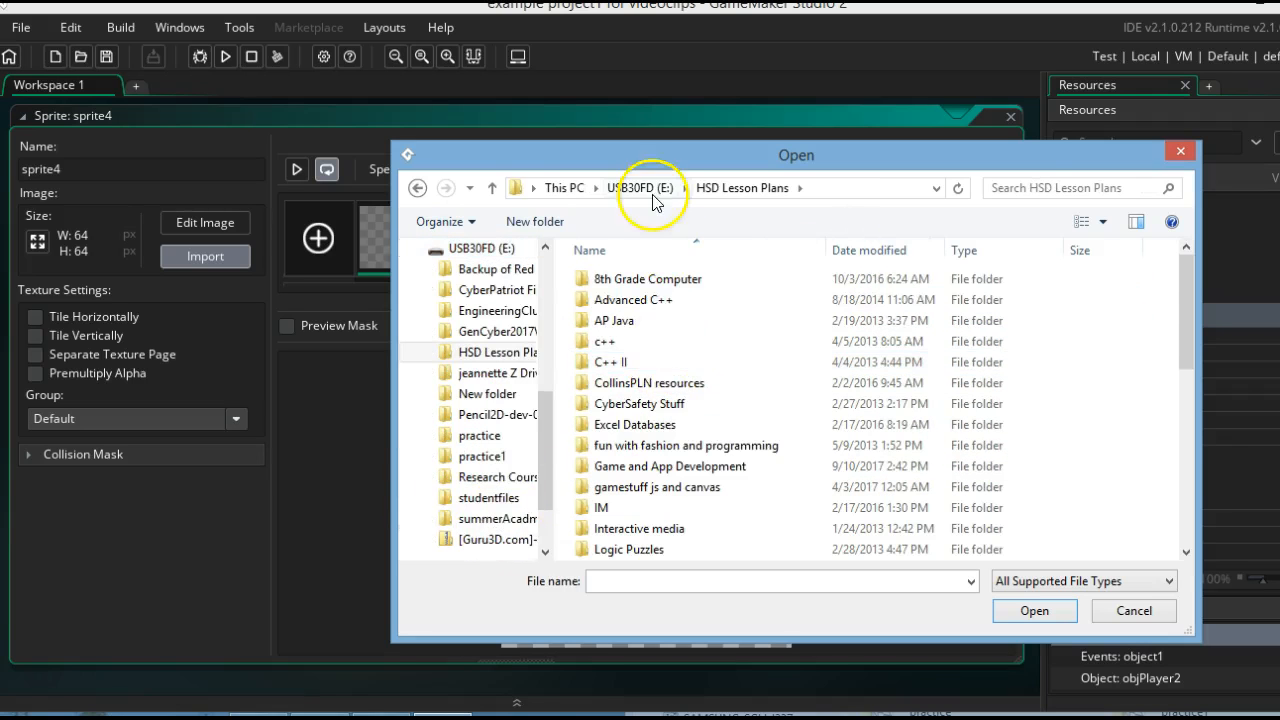
{"action": "left_click", "coordinate": [642, 472]}
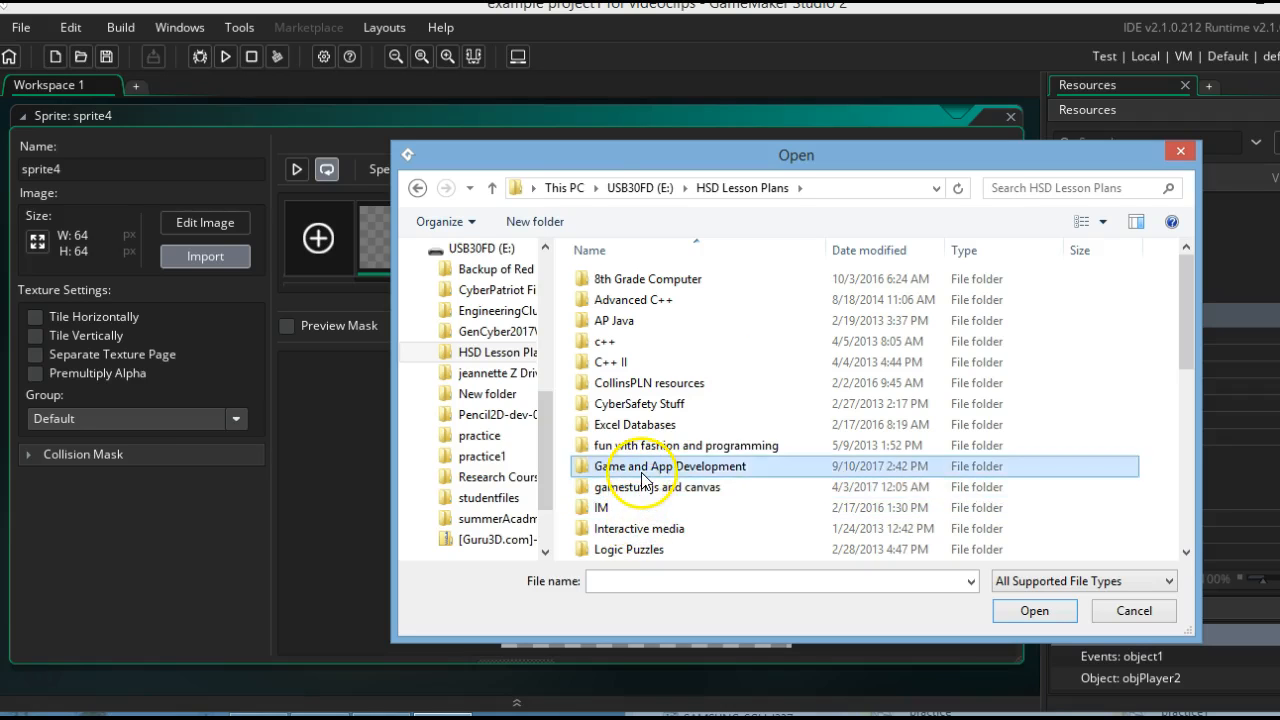
{"action": "double_click", "coordinate": [642, 472]}
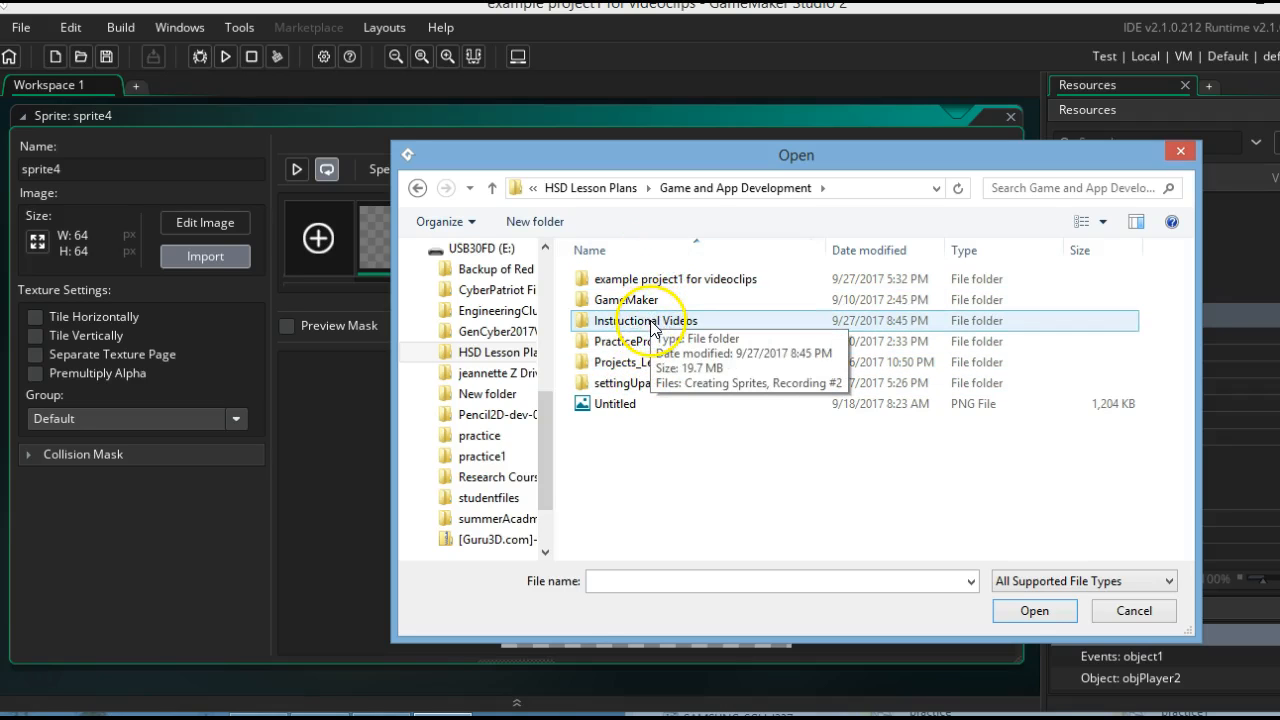
{"action": "double_click", "coordinate": [630, 300]}
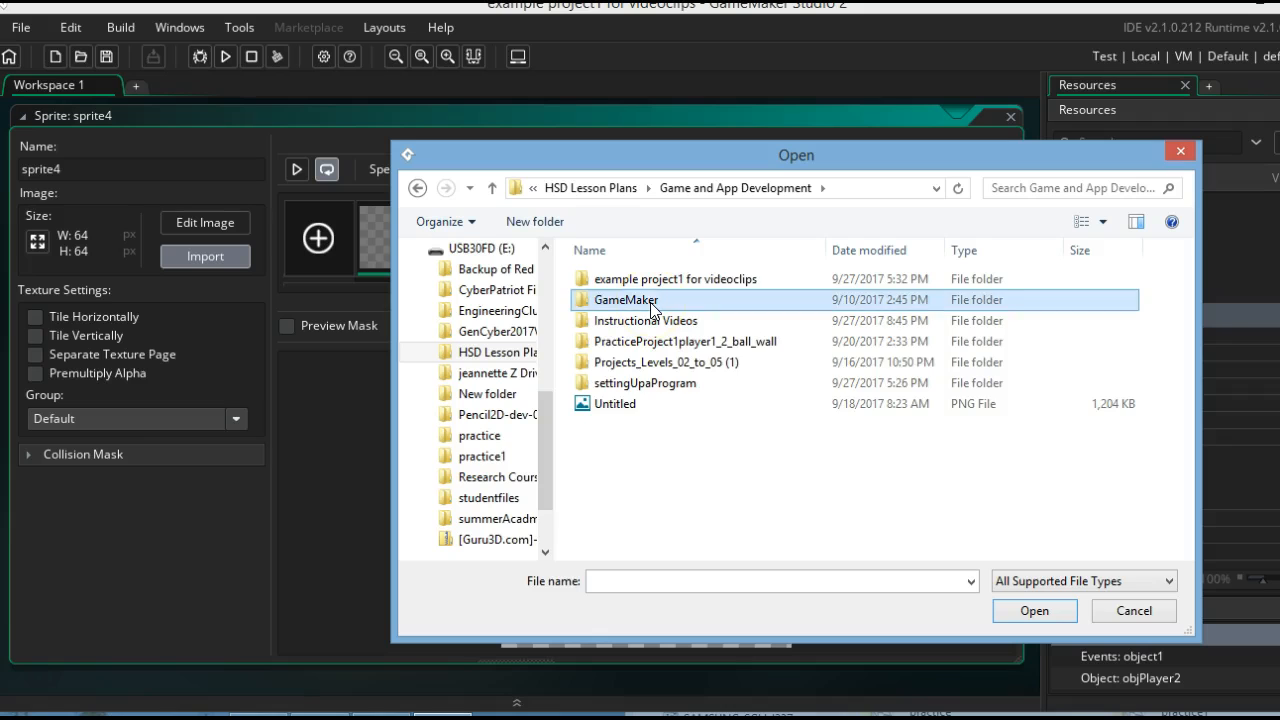
{"action": "double_click", "coordinate": [655, 282]}
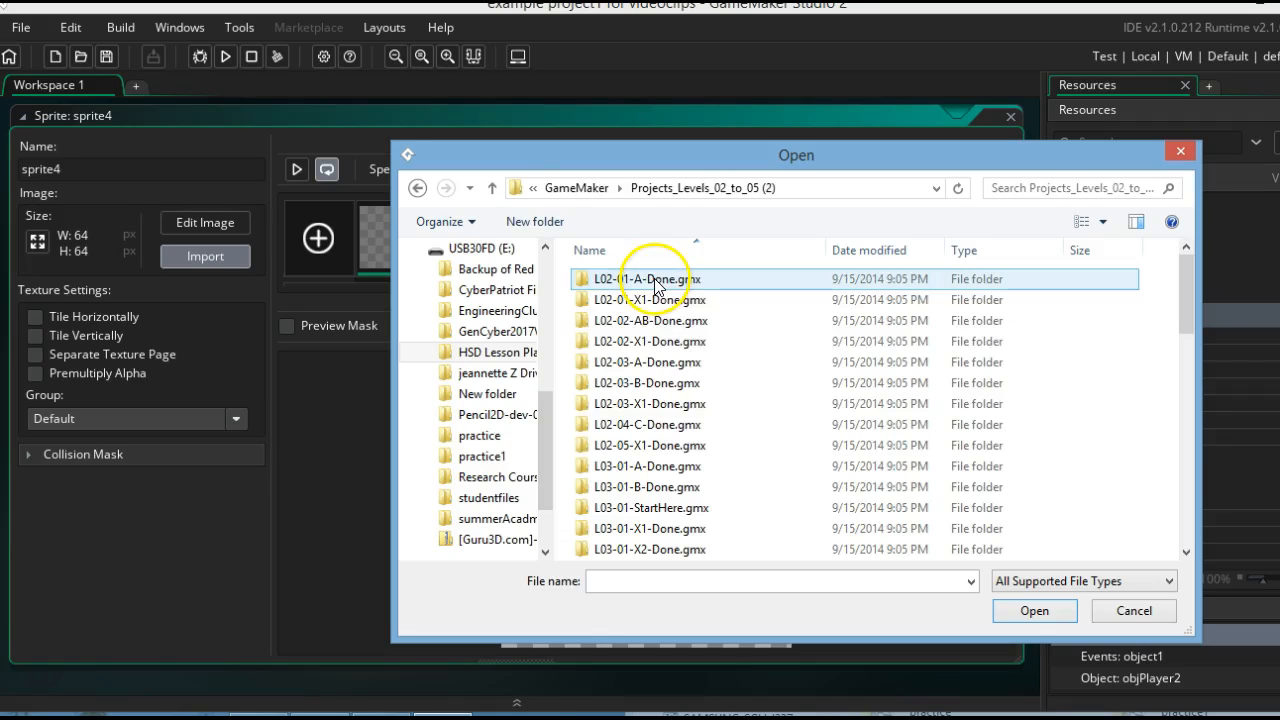
Import spr_wall_0 from the sprites > images folder of L02-01-A-Done.gmx into the new sprite, accepting that the import cannot be undone.
{"action": "scroll", "coordinate": [683, 425], "scroll_direction": "down", "scroll_amount": 3}
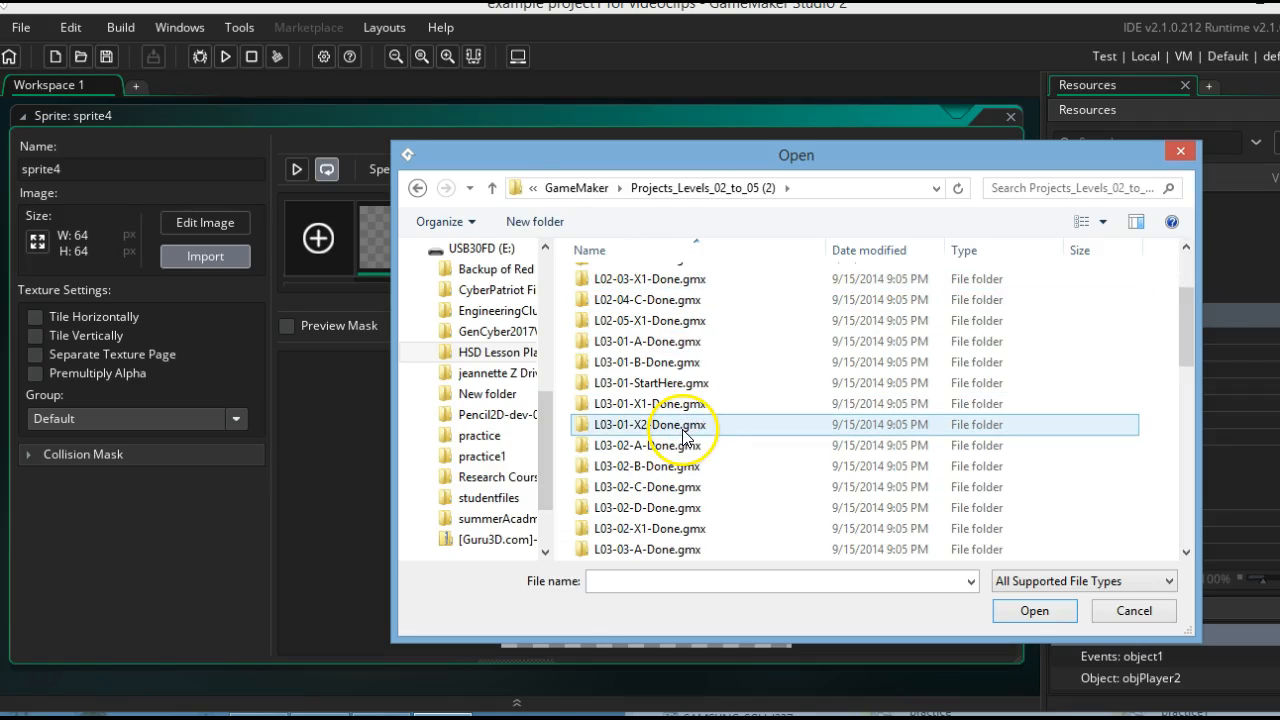
{"action": "scroll", "coordinate": [681, 430], "scroll_direction": "up", "scroll_amount": 3}
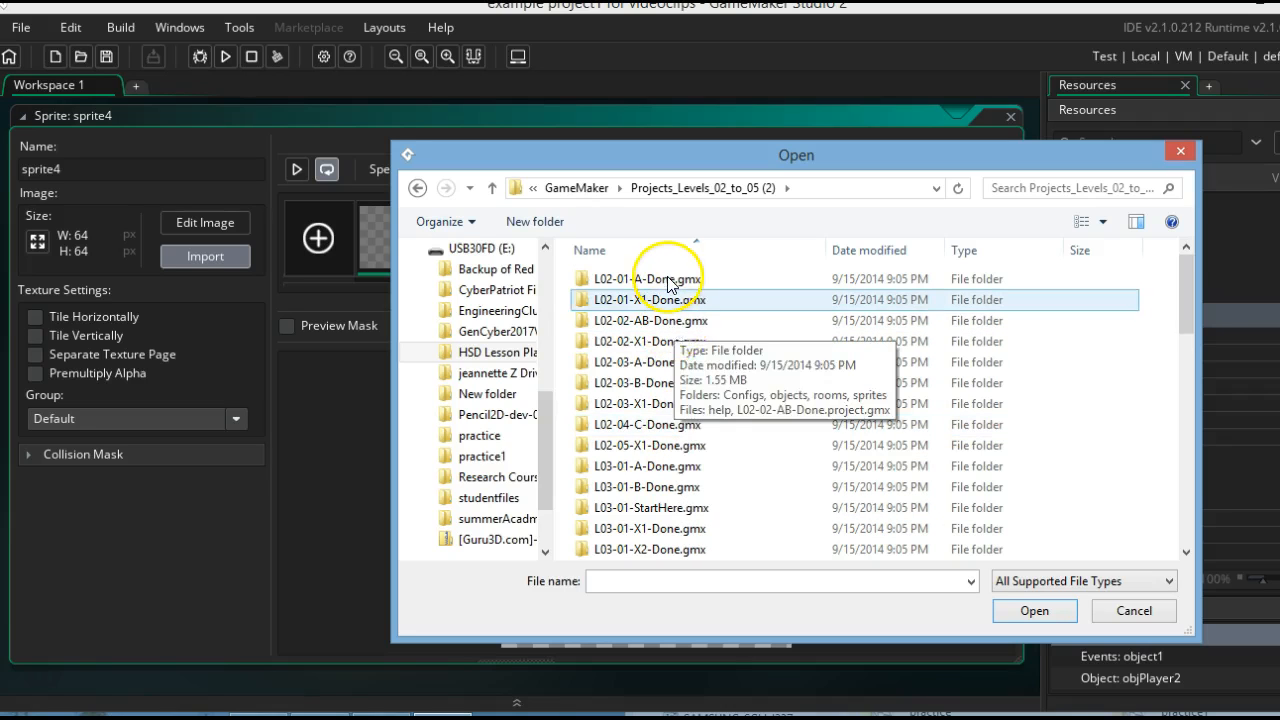
{"action": "left_click", "coordinate": [667, 282]}
{"action": "double_click", "coordinate": [667, 282]}
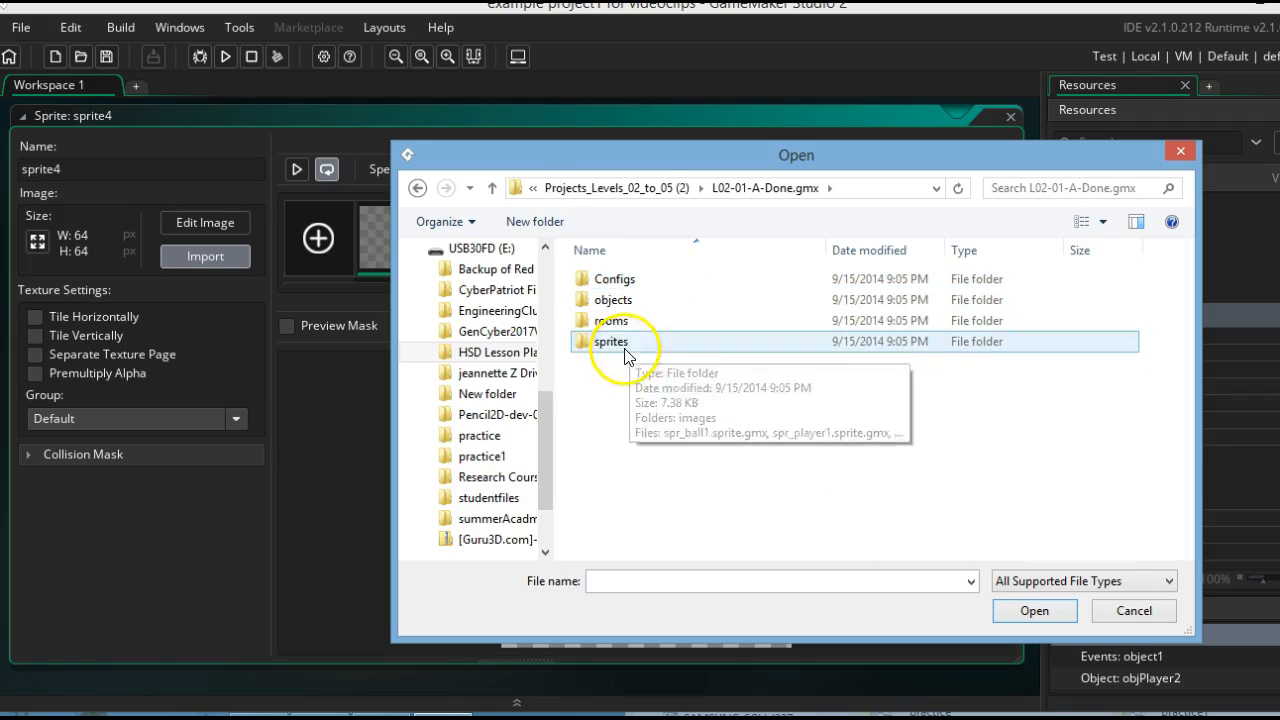
{"action": "double_click", "coordinate": [614, 345]}
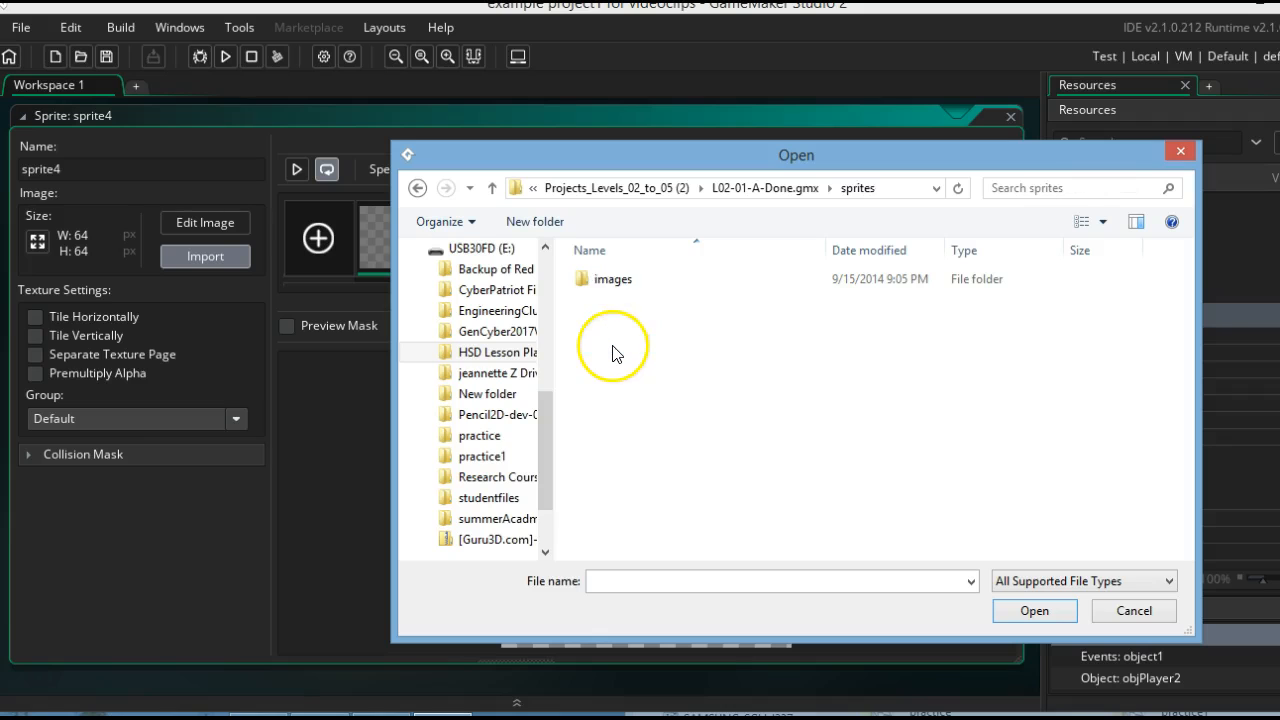
{"action": "left_click", "coordinate": [623, 283]}
{"action": "double_click", "coordinate": [623, 283]}
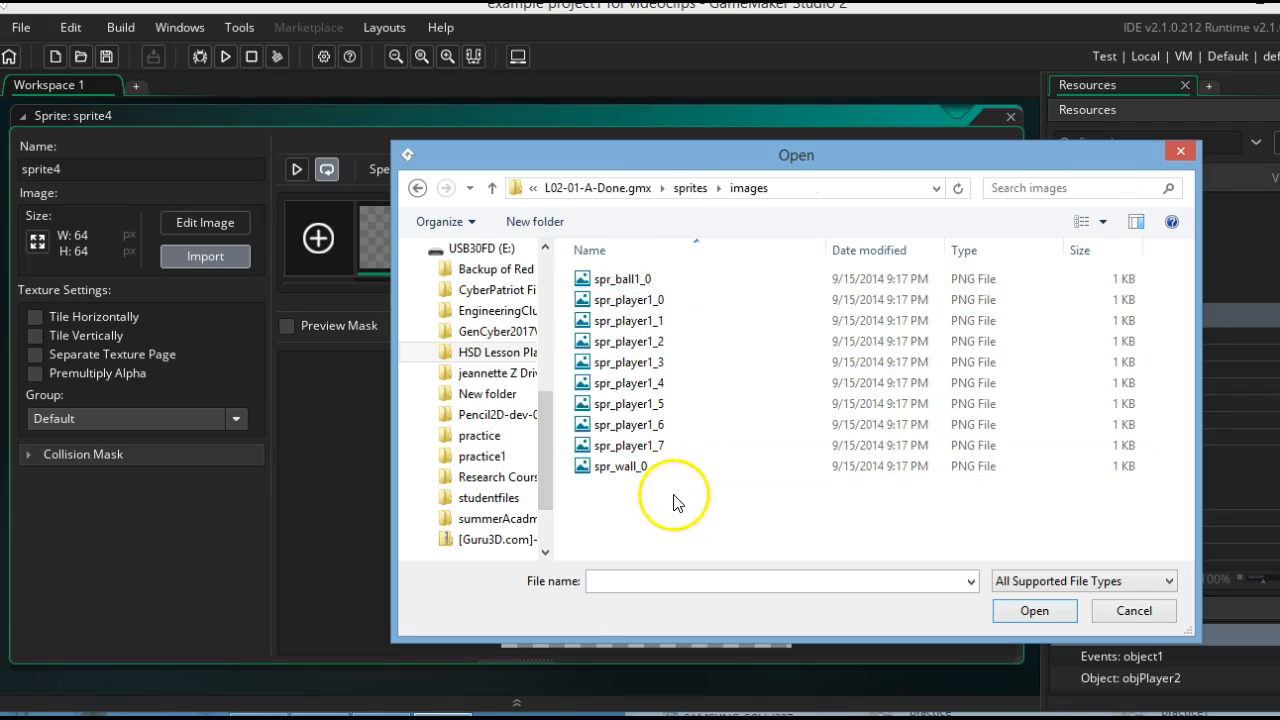
{"action": "left_click", "coordinate": [660, 466]}
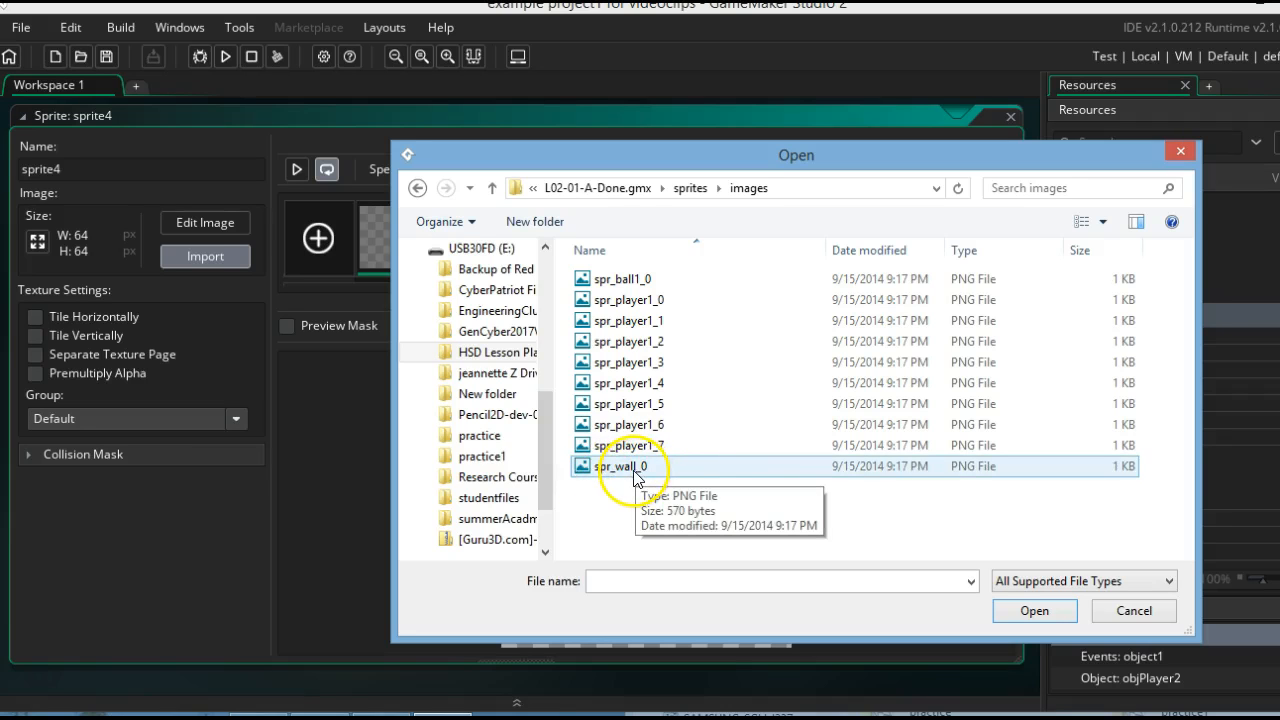
{"action": "double_click", "coordinate": [627, 468]}
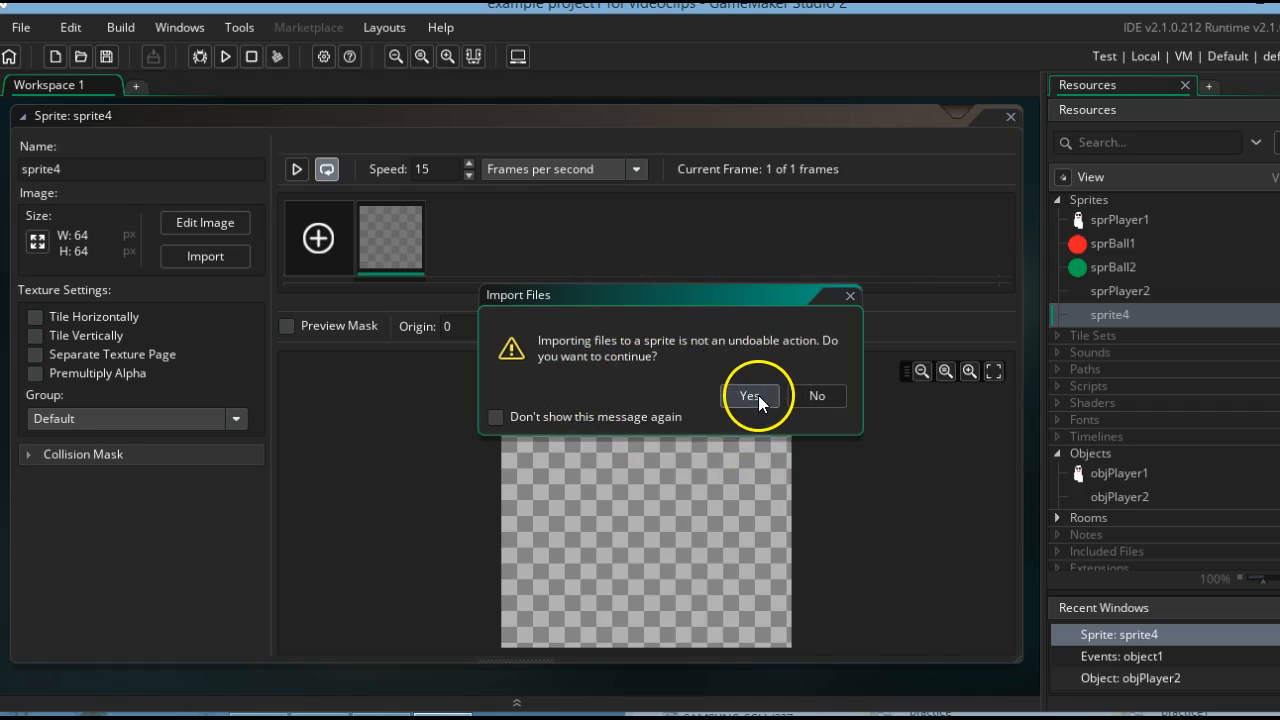
{"action": "left_click", "coordinate": [750, 396]}
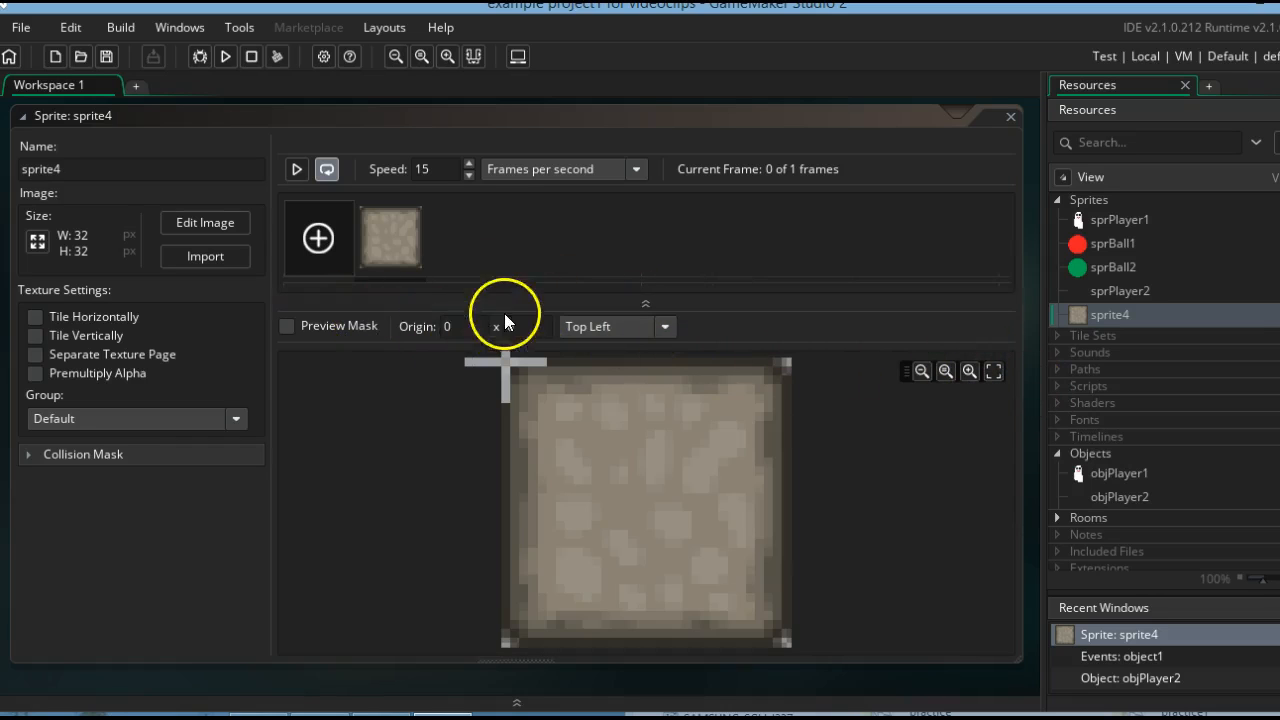
Rename the imported wall sprite as sprWall and save the project instead of reloading the resources modified on disk.
{"action": "left_click", "coordinate": [68, 168]}
{"action": "key", "text": "BackSpace"}
{"action": "key", "text": "BackSpace"}
{"action": "key", "text": "BackSpace"}
{"action": "key", "text": "BackSpace"}
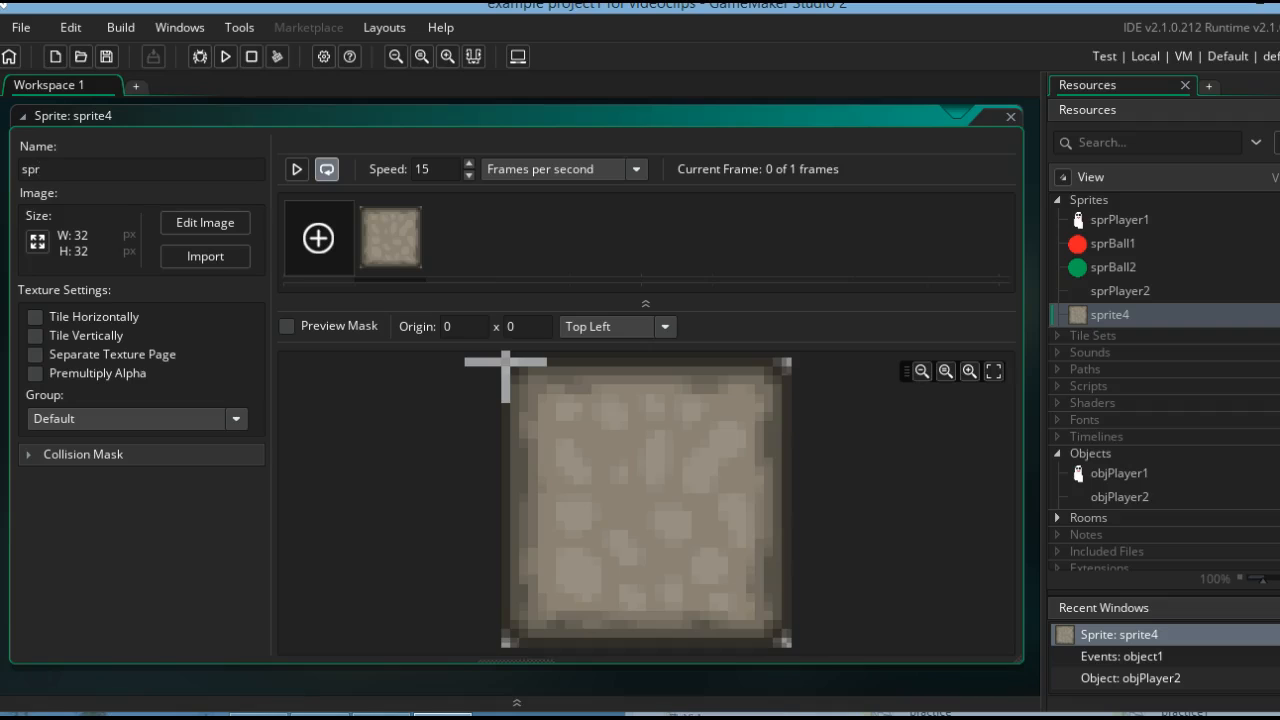
{"action": "type", "text": "Wall"}
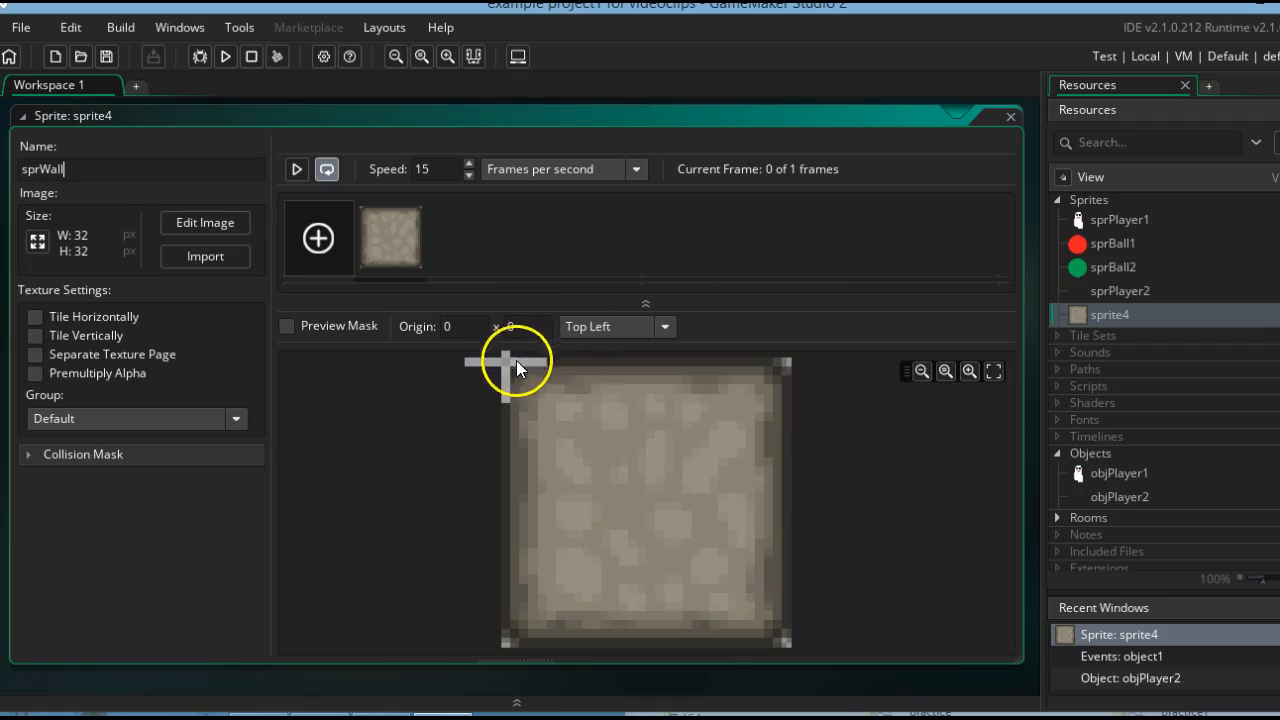
{"action": "left_click", "coordinate": [662, 321]}
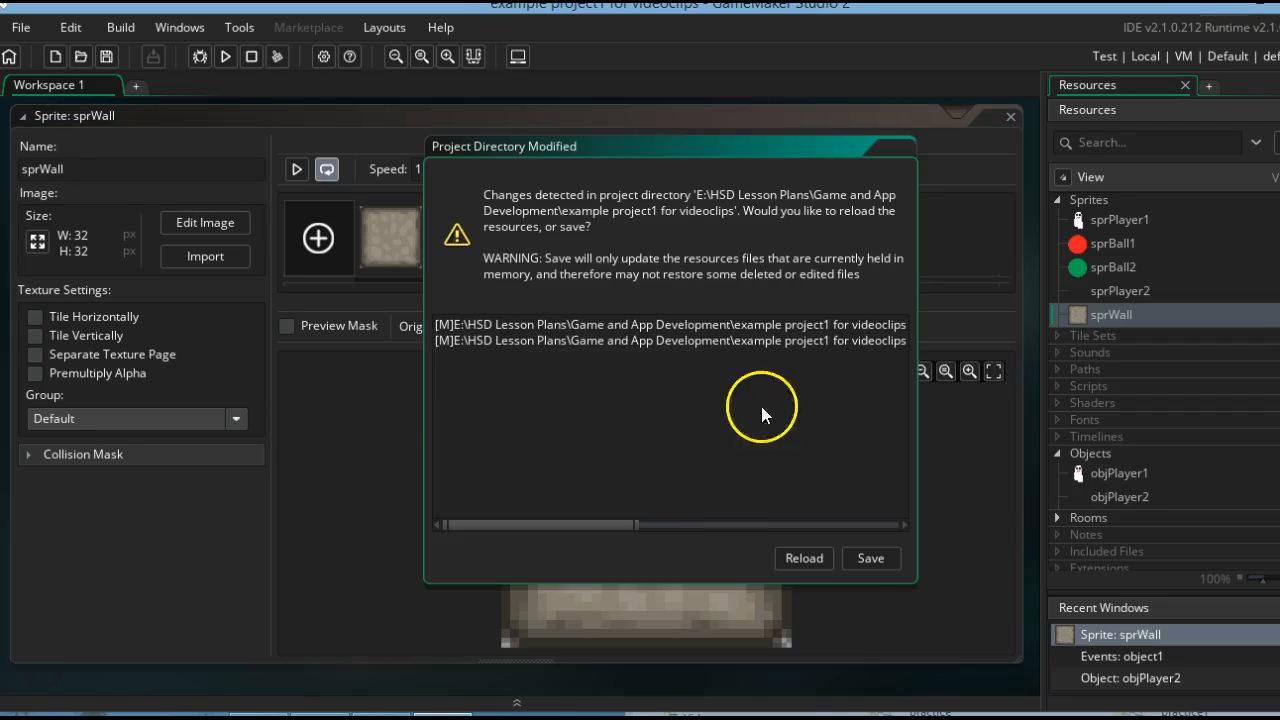
{"action": "left_click", "coordinate": [880, 560]}
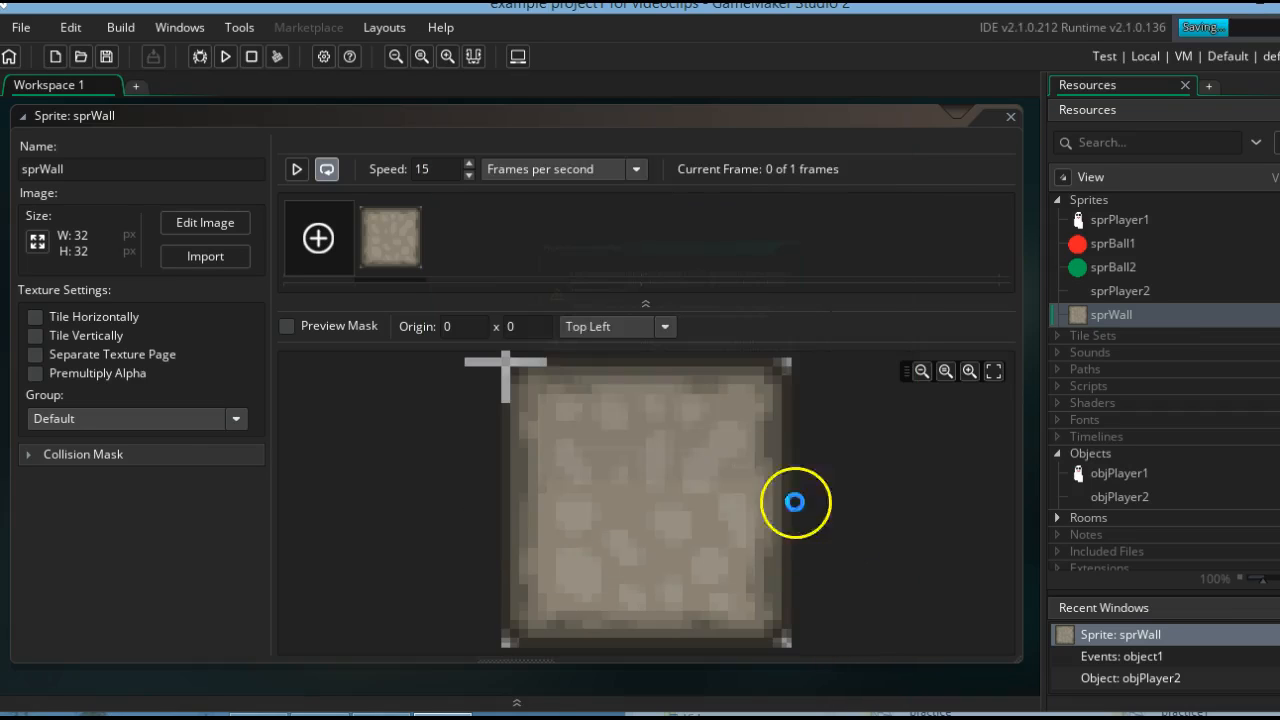
Set the origin of the sprWall sprite to Middle Centre.
{"action": "left_click", "coordinate": [664, 328]}
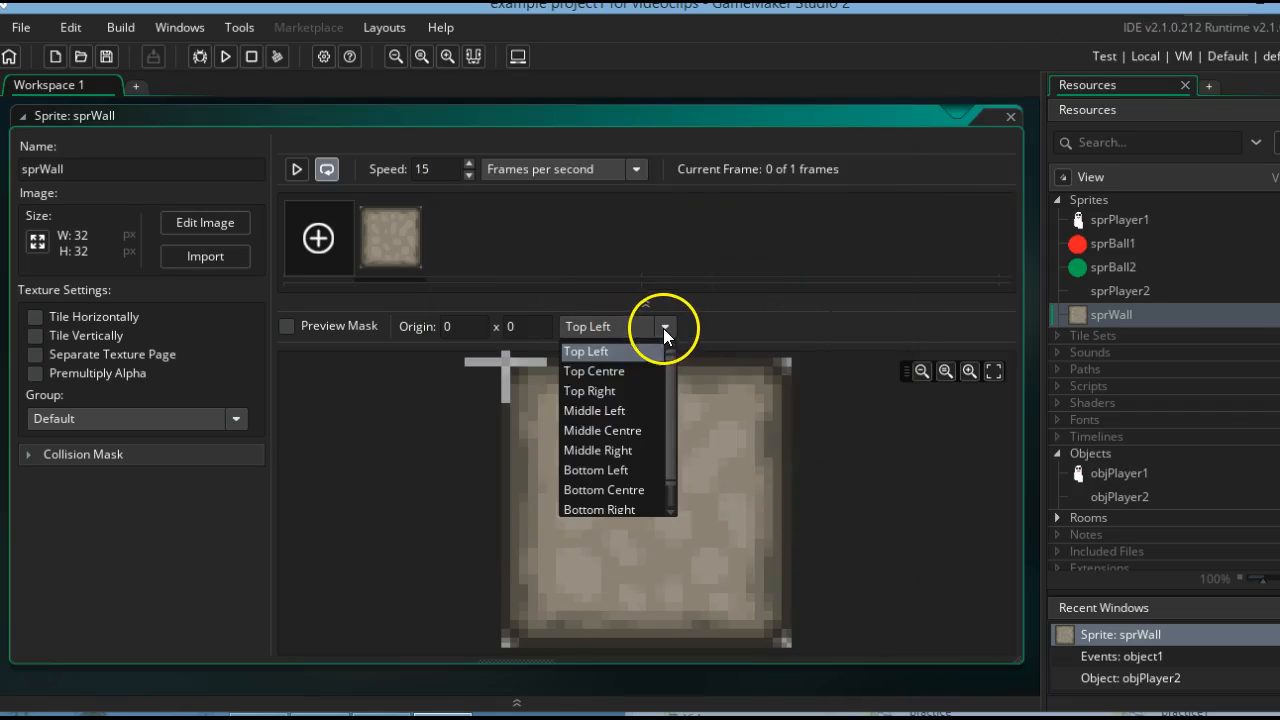
{"action": "left_click", "coordinate": [620, 430]}
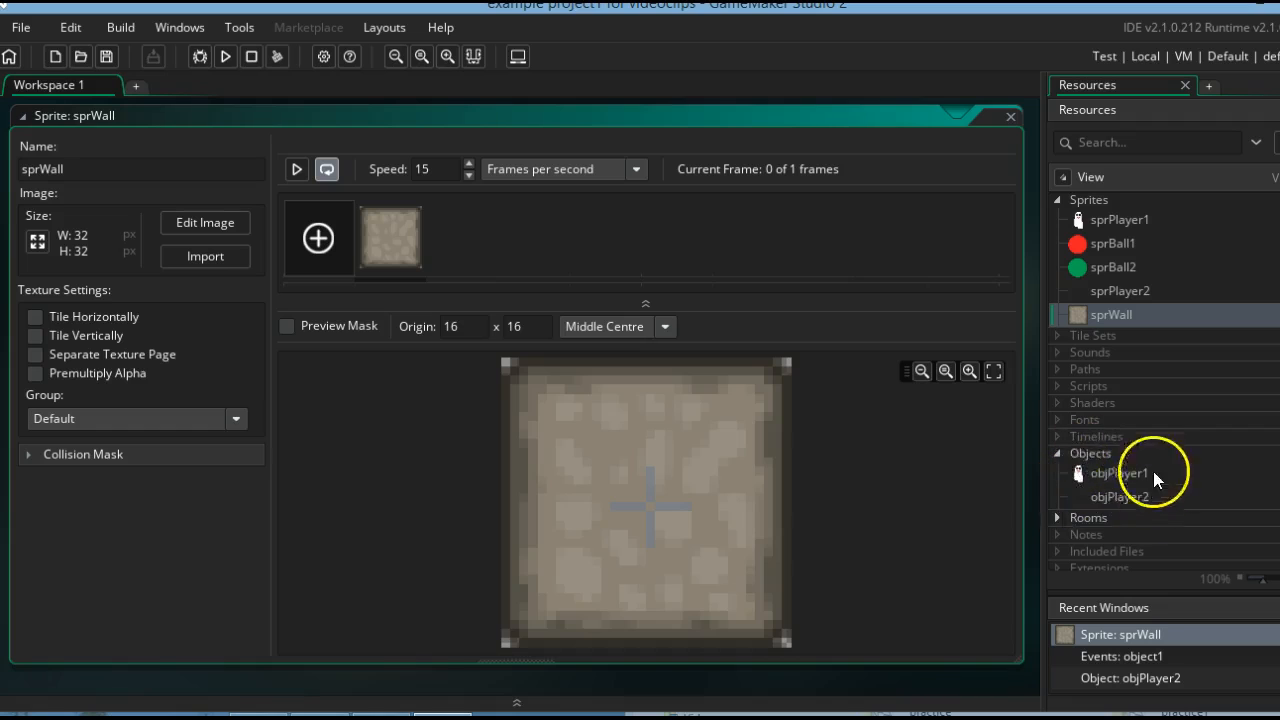
Create a new object in the project's Objects resources and name it objWall.
{"action": "right_click", "coordinate": [1097, 456]}
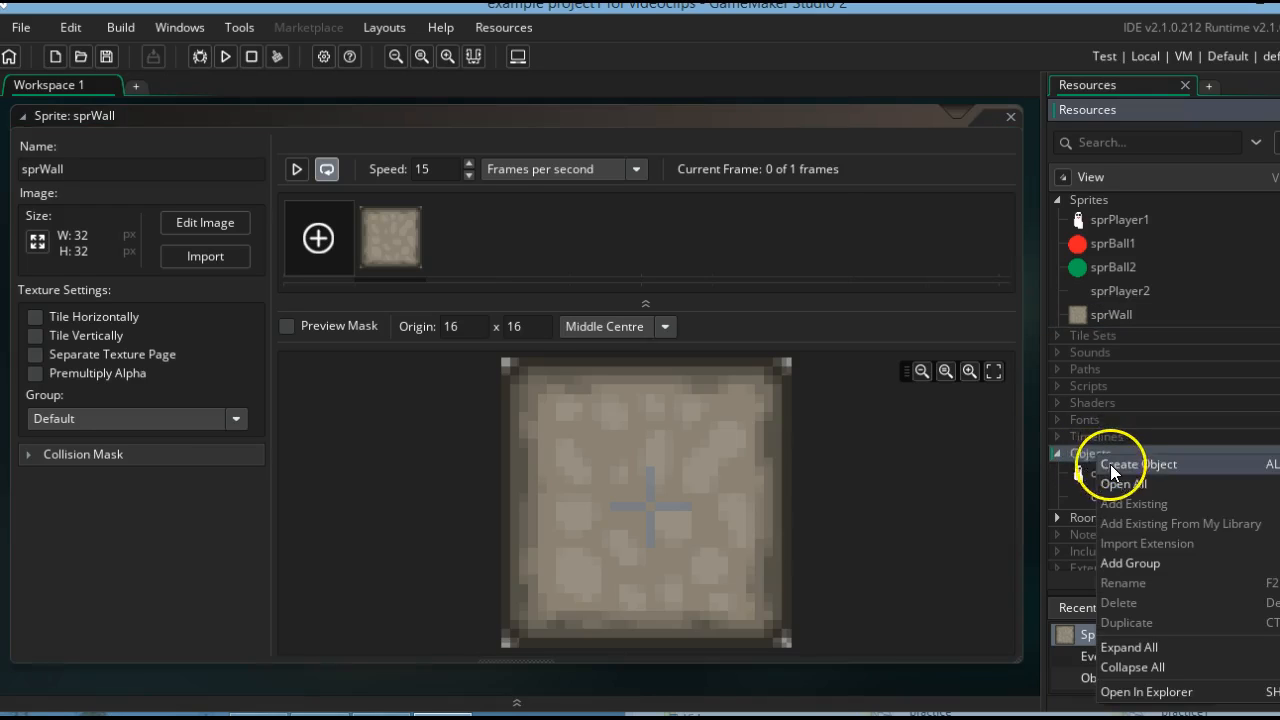
{"action": "left_click", "coordinate": [1120, 464]}
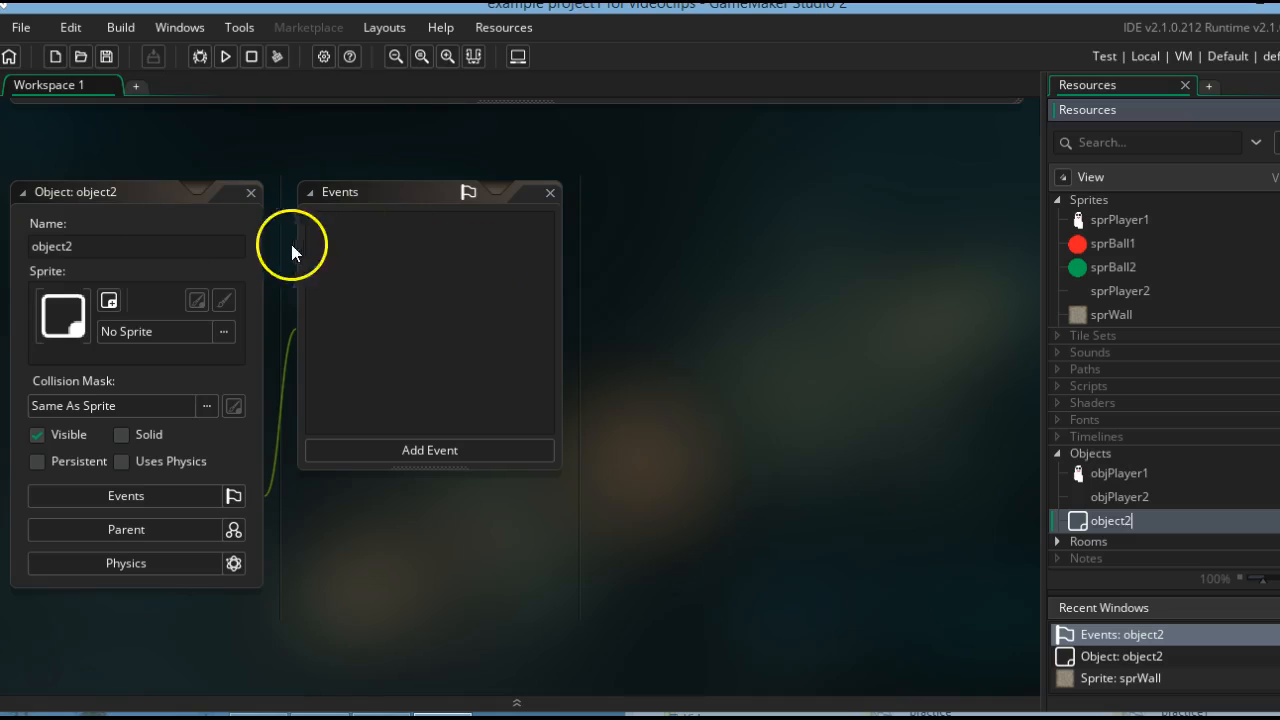
{"action": "left_click", "coordinate": [123, 244]}
{"action": "key", "text": "BackSpace"}
{"action": "key", "text": "BackSpace"}
{"action": "key", "text": "BackSpace"}
{"action": "key", "text": "BackSpace"}
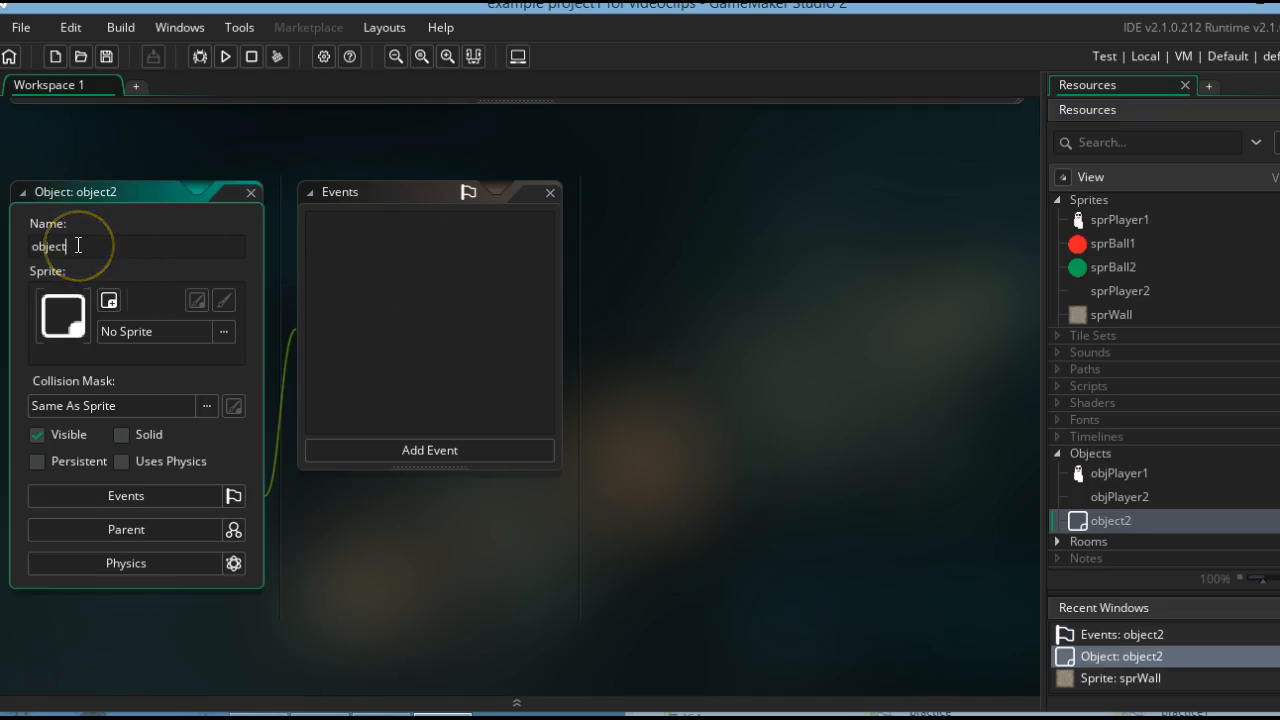
{"action": "type", "text": "Wall"}
{"action": "left_click", "coordinate": [78, 245]}
Assign the sprWall sprite to the objWall object.
{"action": "left_click", "coordinate": [224, 331]}
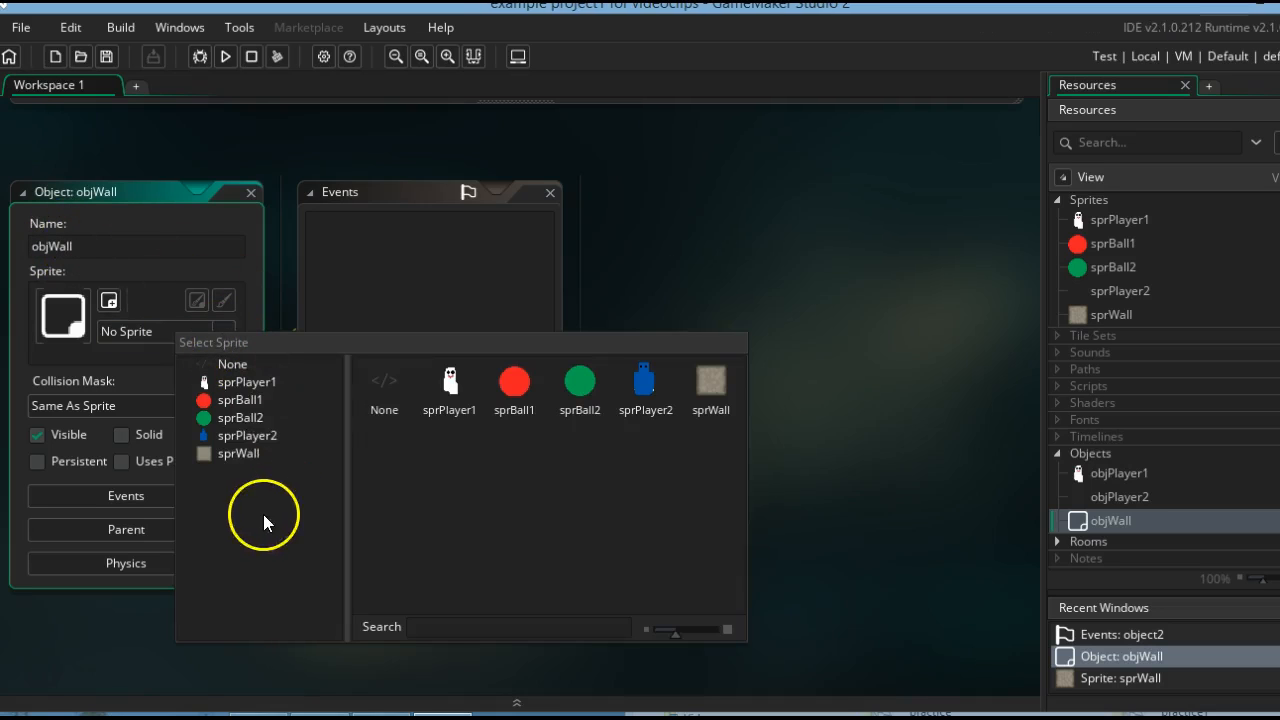
{"action": "left_click", "coordinate": [694, 398]}
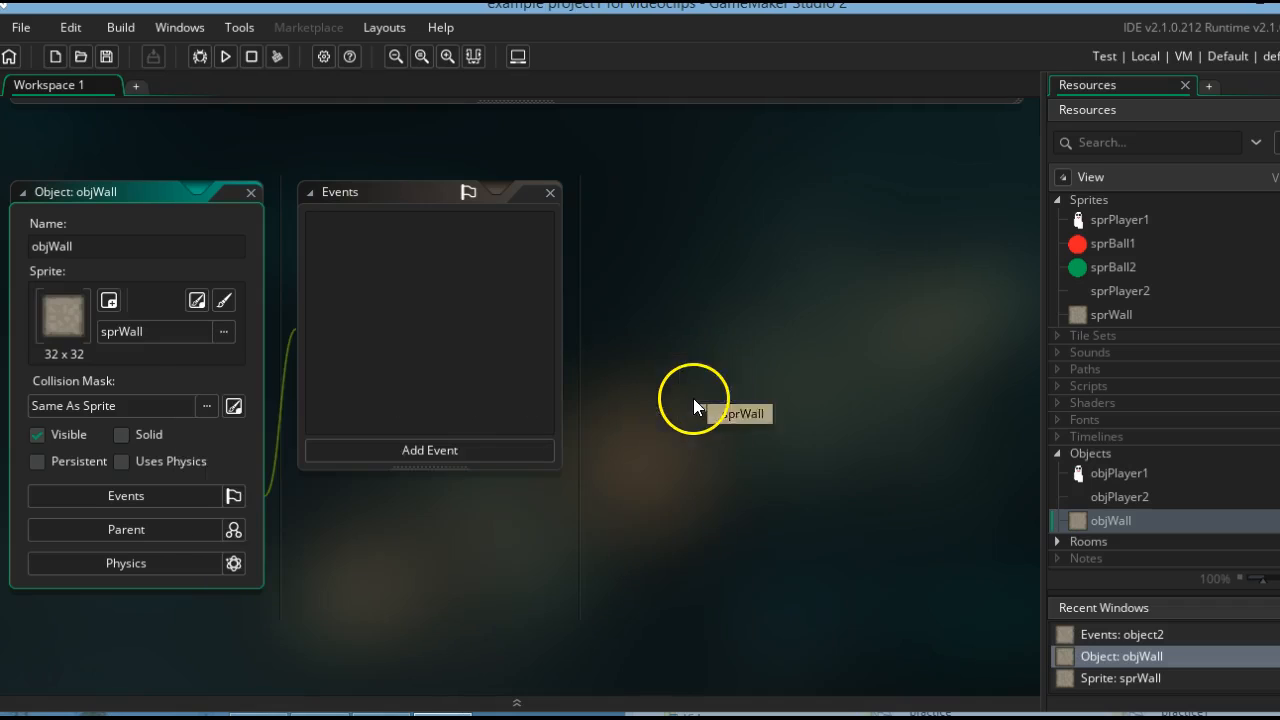